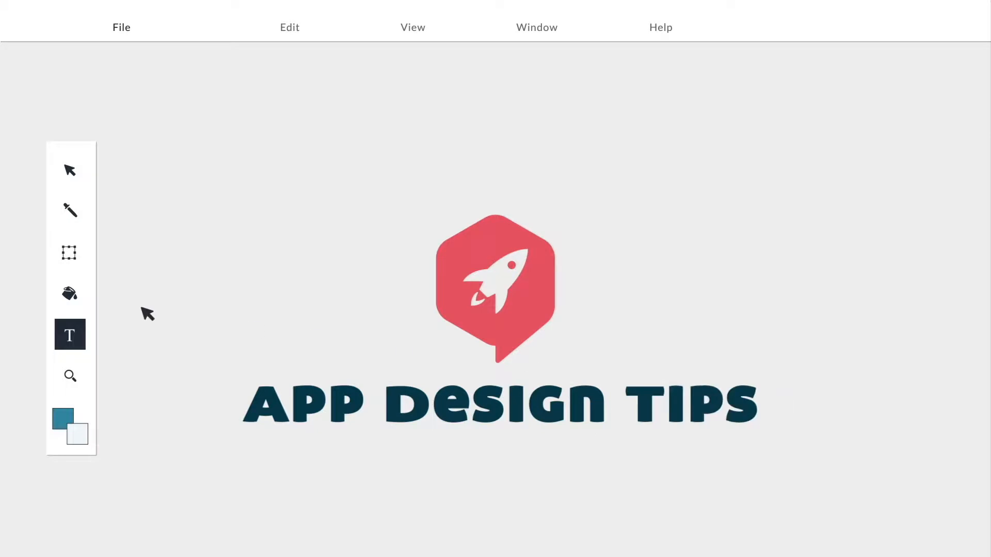
pyautogui.click(70, 293)
pyautogui.click(217, 232)
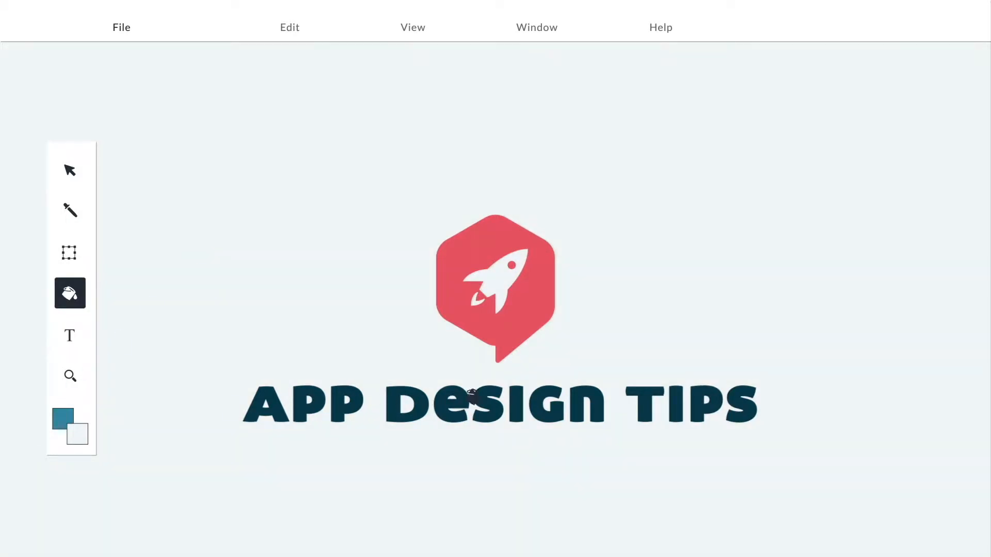
pyautogui.click(469, 395)
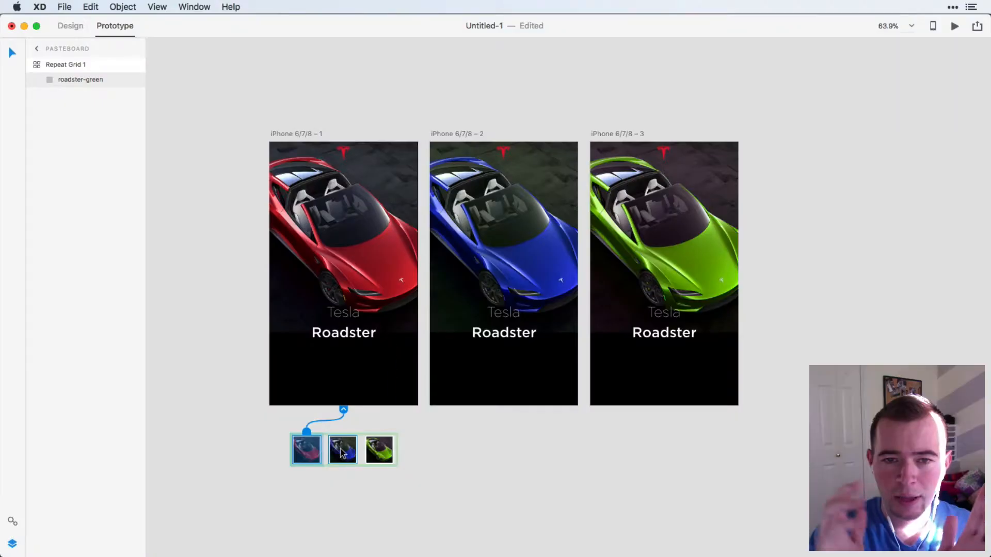
# Duplicate the repeat grid of three car thumbnails below the second and third artboards.
pyautogui.click(343, 452)
pyautogui.click(375, 457)
pyautogui.click(496, 456)
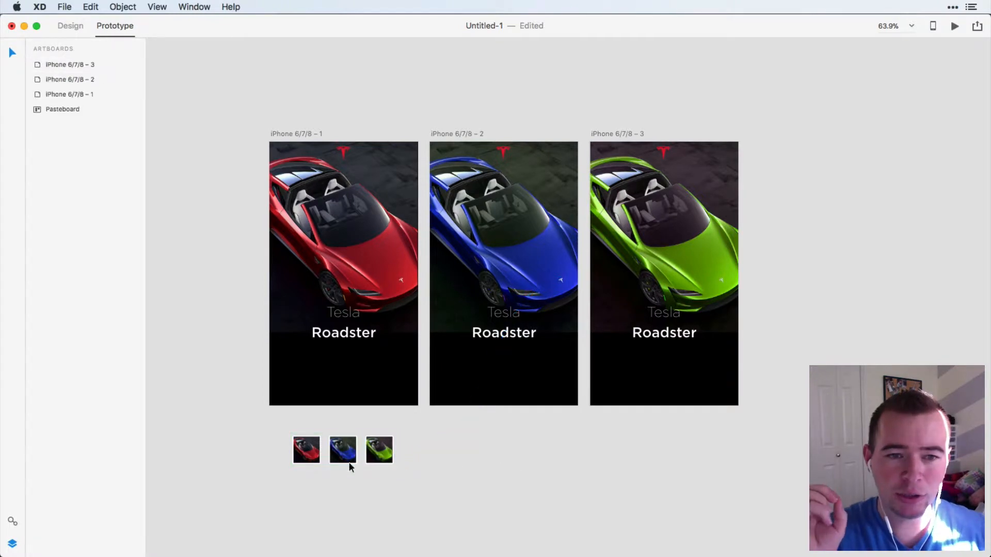
pyautogui.click(333, 456)
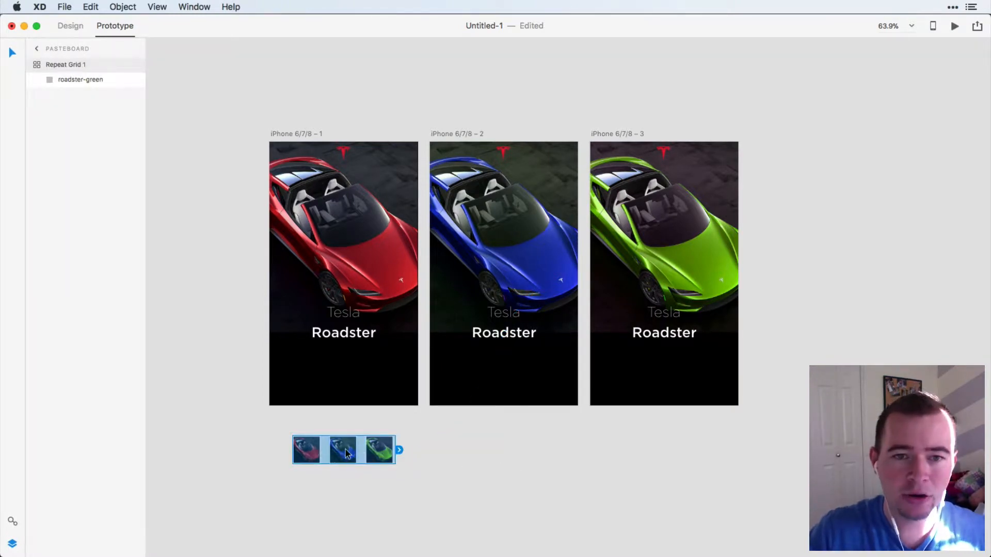
pyautogui.moveTo(358, 447); pyautogui.dragTo(663, 455)
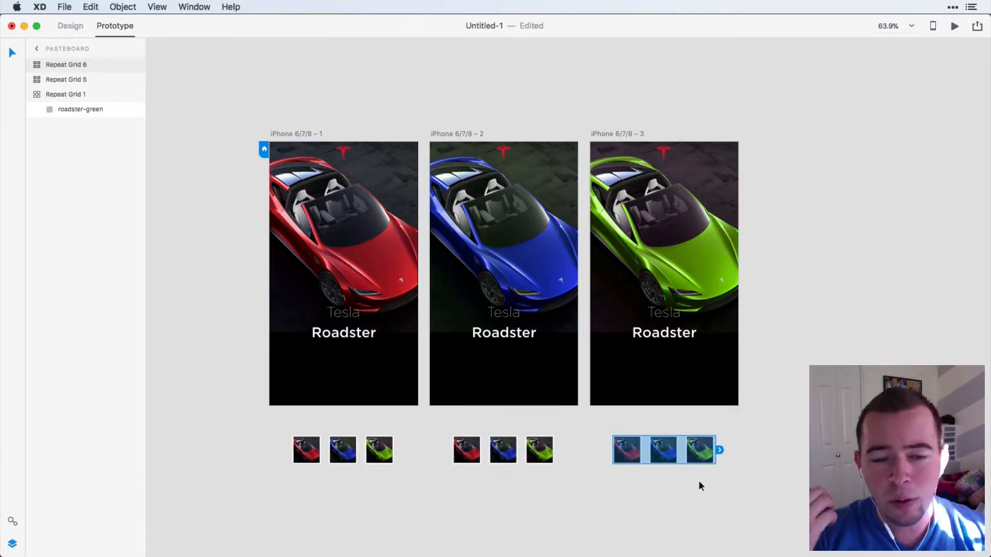
pyautogui.moveTo(785, 492); pyautogui.dragTo(303, 375)
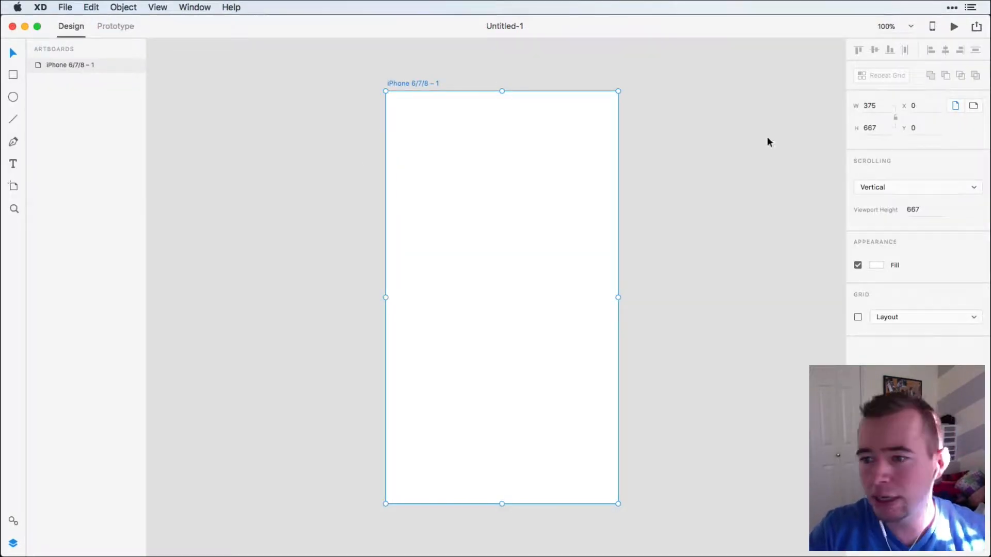
# Fill the iPhone 6/7/8 artboard with black and duplicate it twice to make a row of three artboards.
pyautogui.click(876, 265)
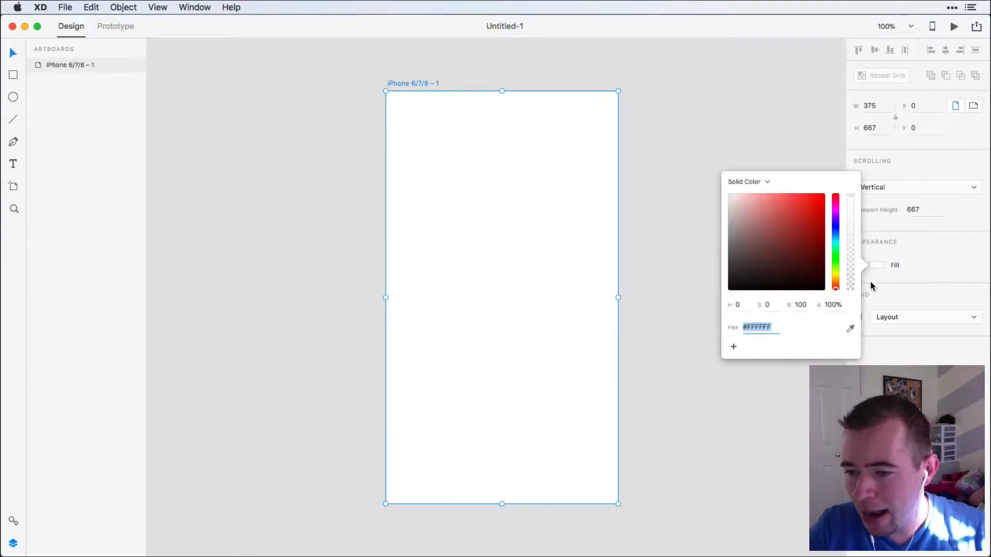
pyautogui.click(730, 289)
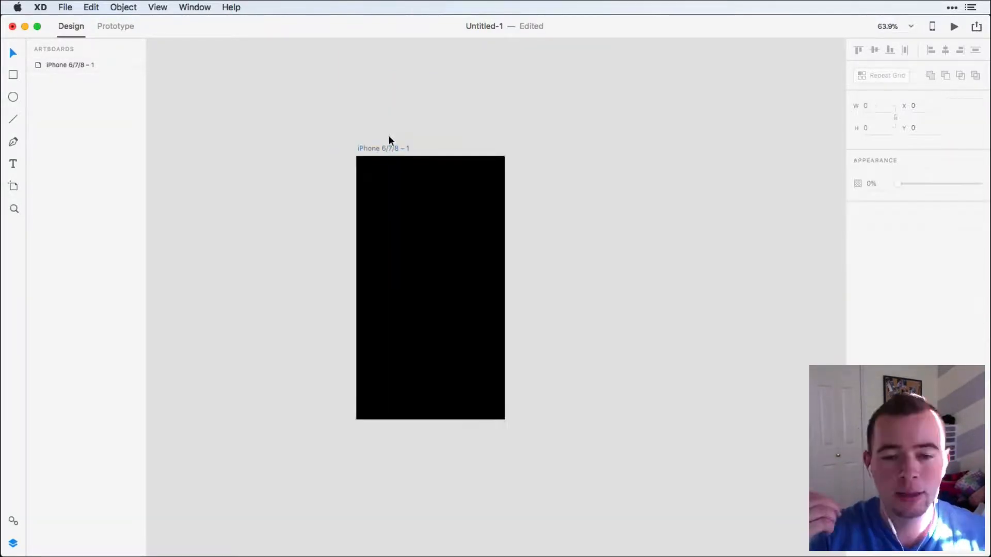
pyautogui.click(375, 154)
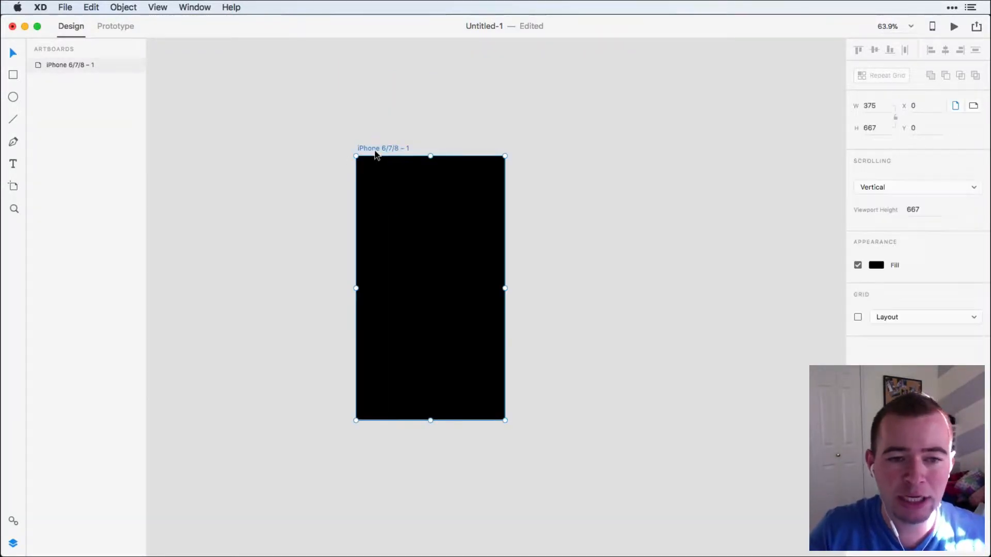
pyautogui.press('alt')
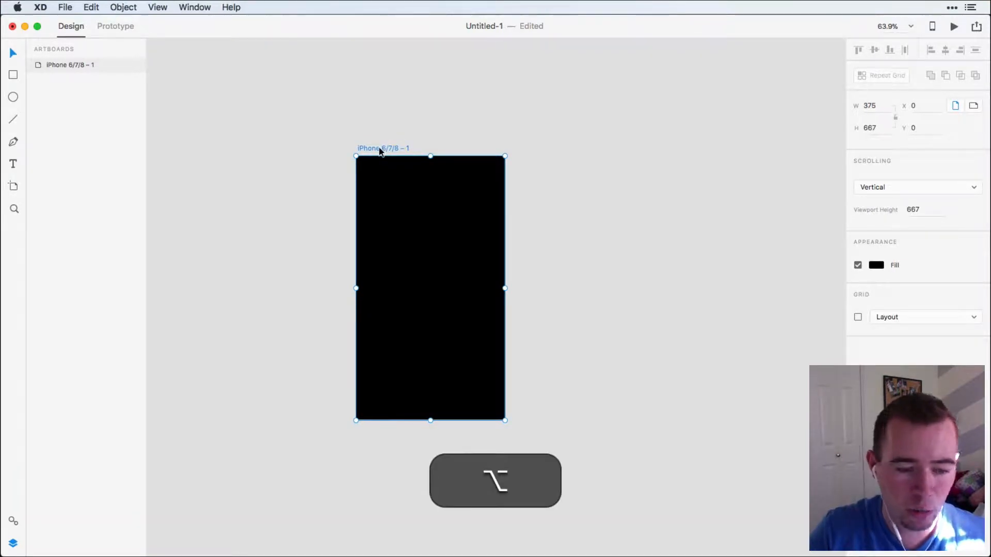
pyautogui.moveTo(379, 152); pyautogui.dragTo(697, 158)
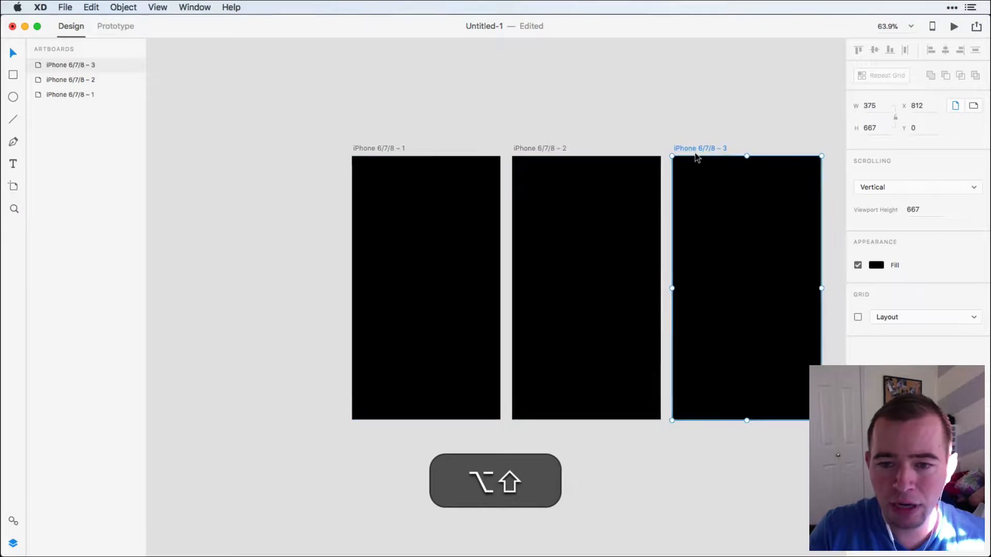
pyautogui.hscroll(3, 564, 230)
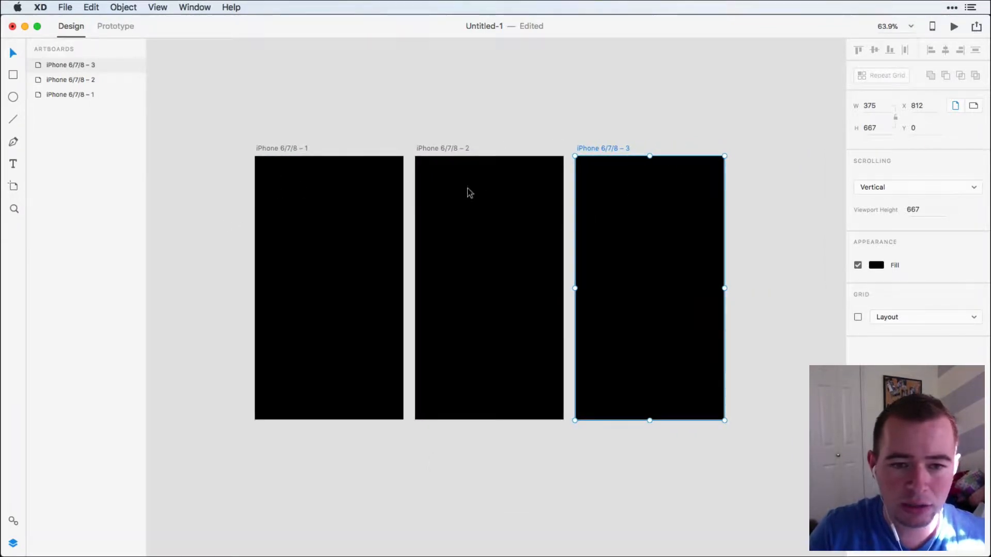
pyautogui.click(471, 129)
pyautogui.hscroll(-2, 471, 126)
pyautogui.scroll(1, 471, 126)
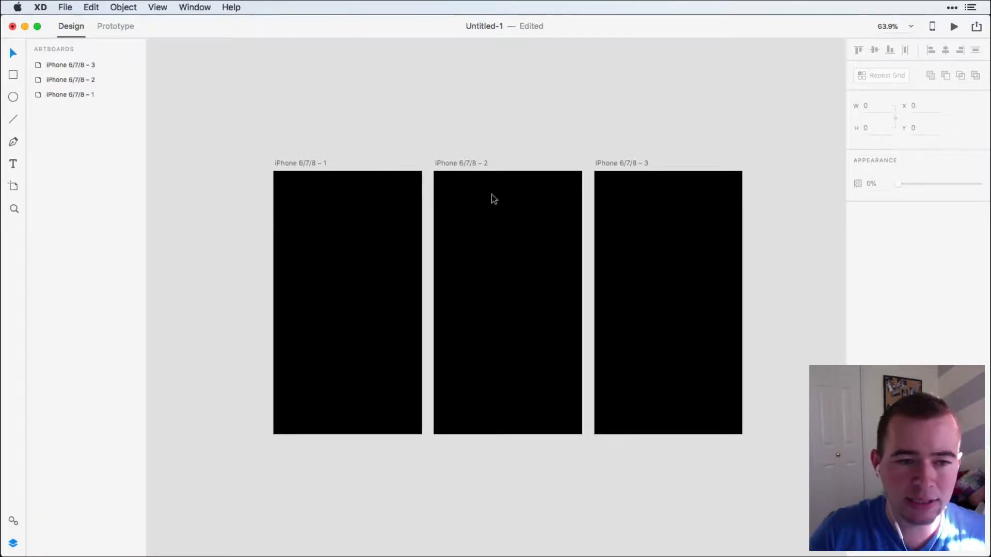
# Switch to Safari and search Google Images for "tesla logo png".
pyautogui.click(328, 552)
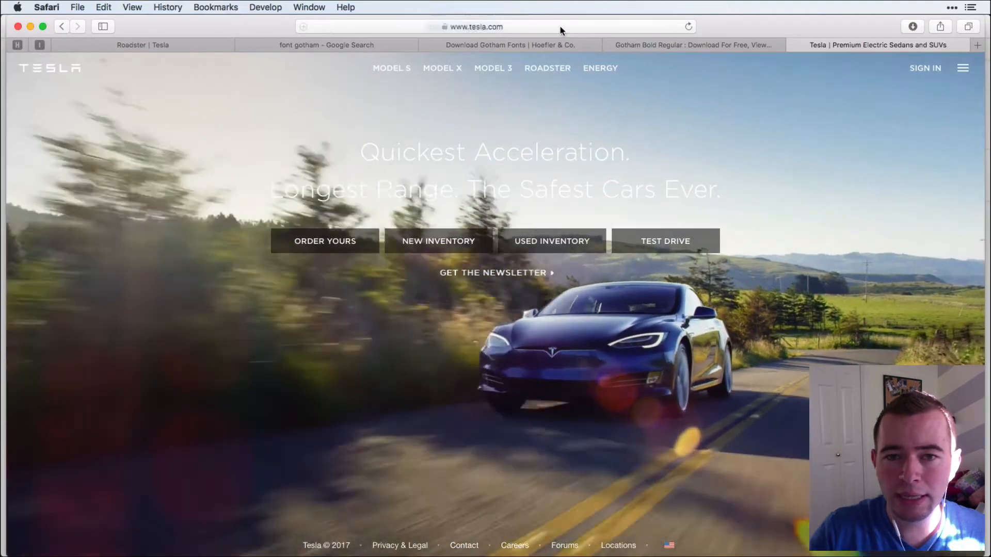
pyautogui.click(561, 26)
pyautogui.write('tesla log')
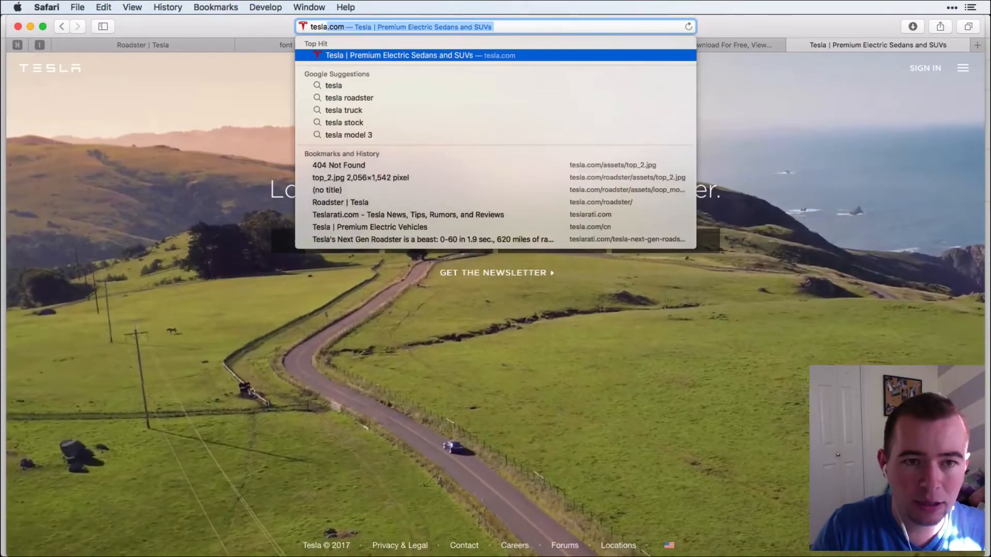
pyautogui.write('o png')
pyautogui.press('Return')
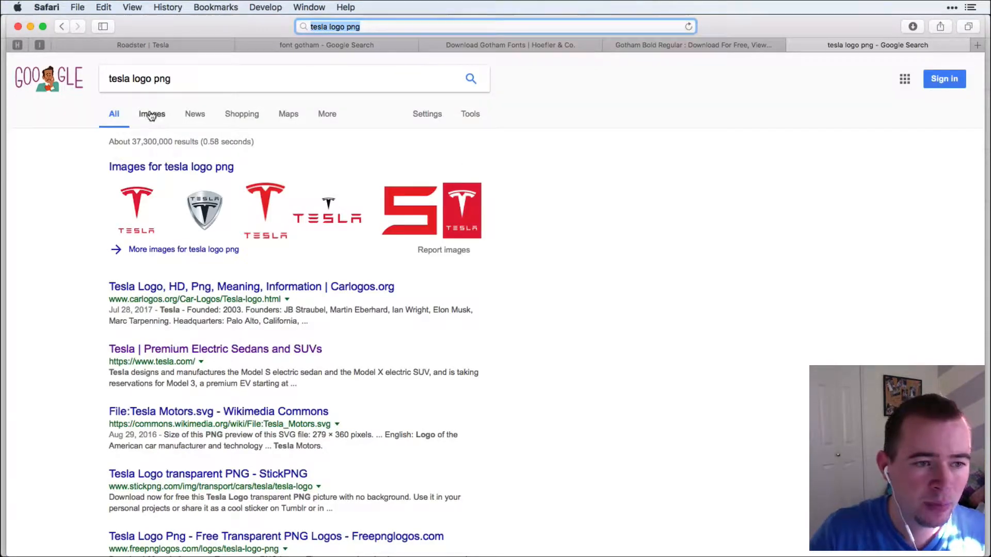
pyautogui.click(151, 115)
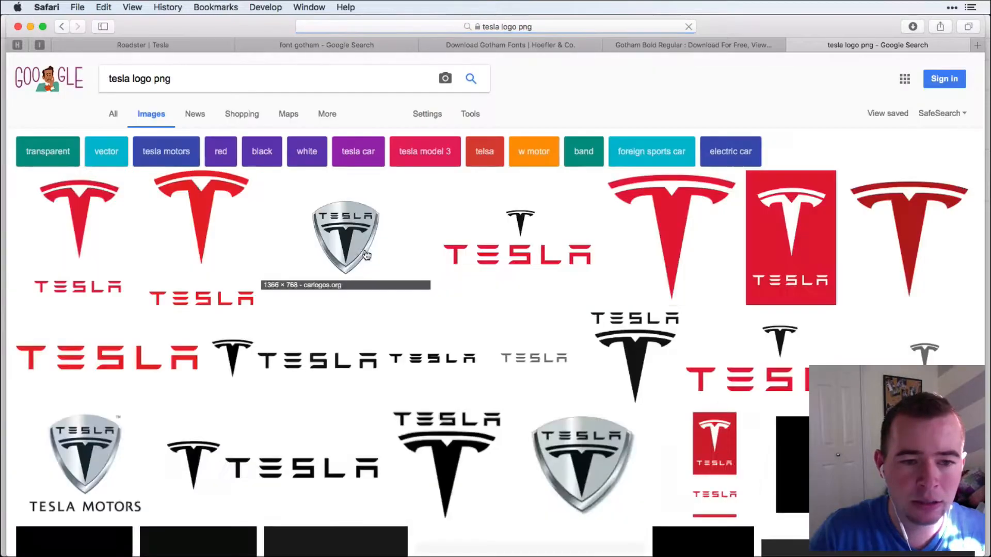
# Bring the red 2500 × 2500 Tesla logo image into the first XD artboard and scale it down to fit near the upper edge.
pyautogui.click(78, 217)
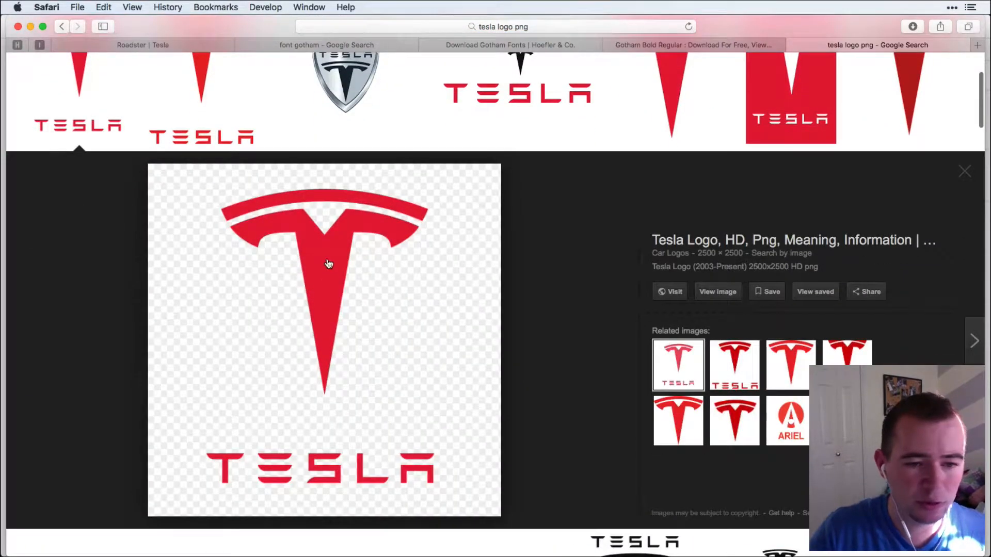
pyautogui.moveTo(322, 263); pyautogui.dragTo(367, 287)
pyautogui.press('super+Tab')
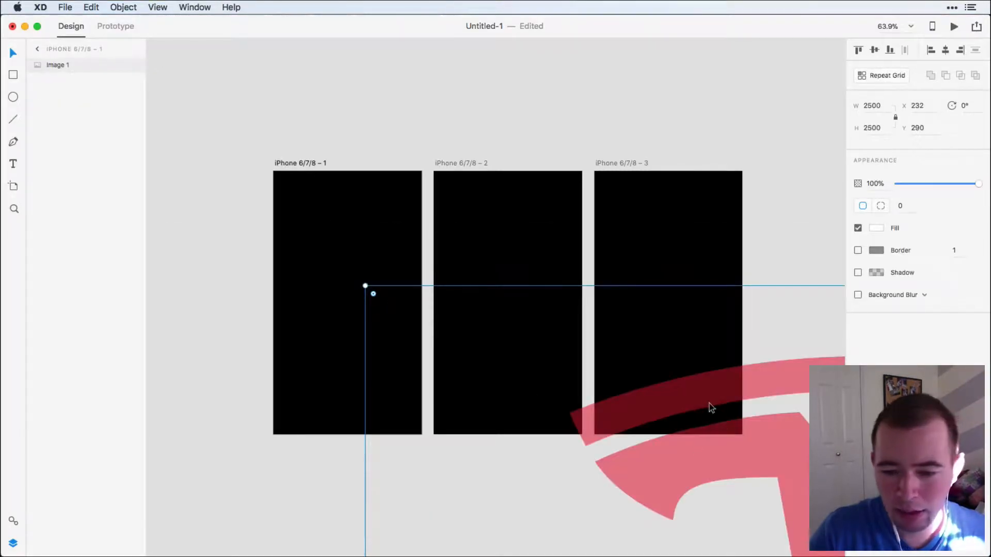
pyautogui.moveTo(709, 404); pyautogui.dragTo(328, 184)
pyautogui.moveTo(151, 84); pyautogui.dragTo(594, 496)
pyautogui.moveTo(642, 546); pyautogui.dragTo(349, 193)
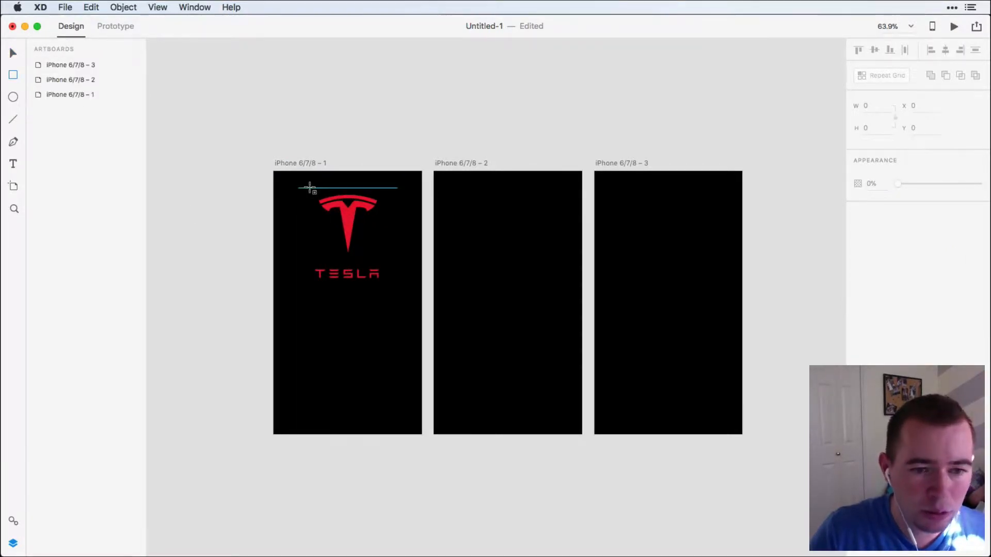
# Draw a rectangle about 203 × 185 over the T emblem and mask the logo with it to hide the TESLA lettering.
pyautogui.moveTo(310, 188); pyautogui.dragTo(389, 261)
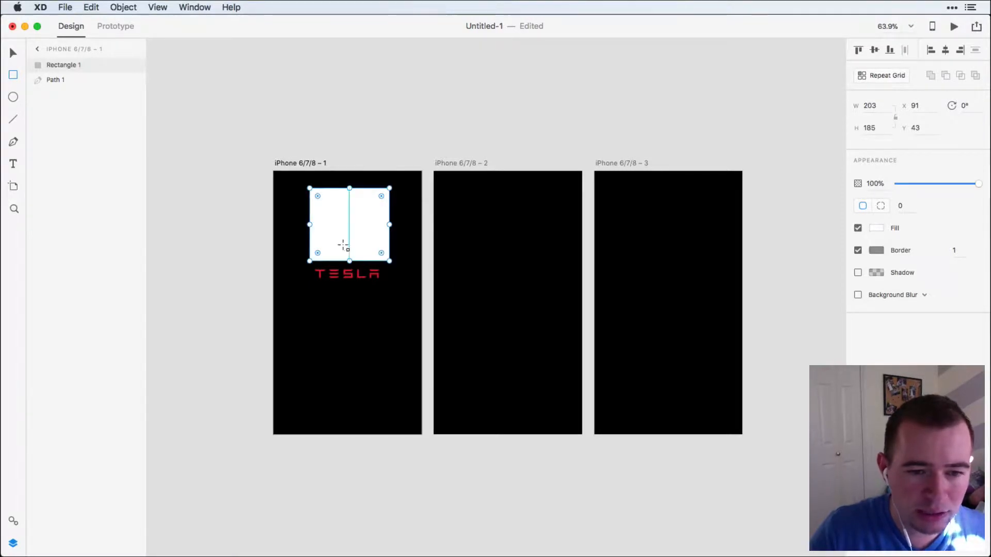
pyautogui.keyDown('shift'); pyautogui.click(345, 276); pyautogui.keyUp('shift')
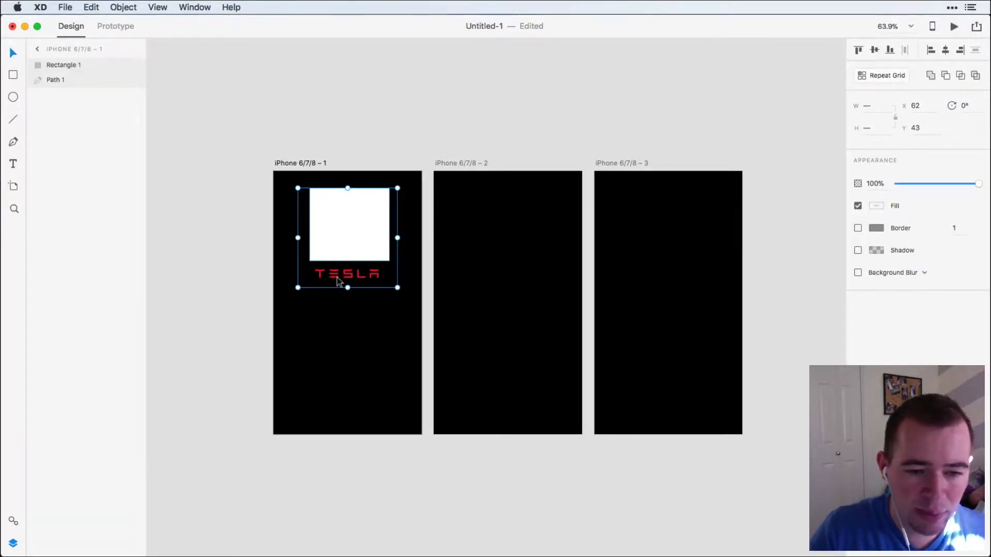
pyautogui.click(126, 7)
pyautogui.click(151, 104)
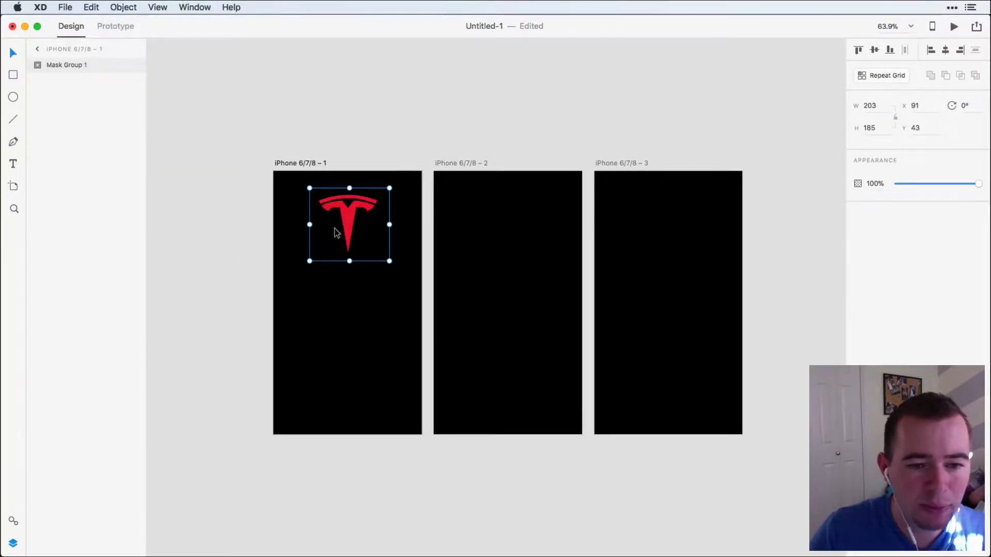
# Shrink the masked emblem to about 49 × 44.5 and center it at the upper edge of the first artboard.
pyautogui.moveTo(348, 215); pyautogui.dragTo(347, 200)
pyautogui.moveTo(388, 244); pyautogui.dragTo(348, 186)
pyautogui.click(358, 197)
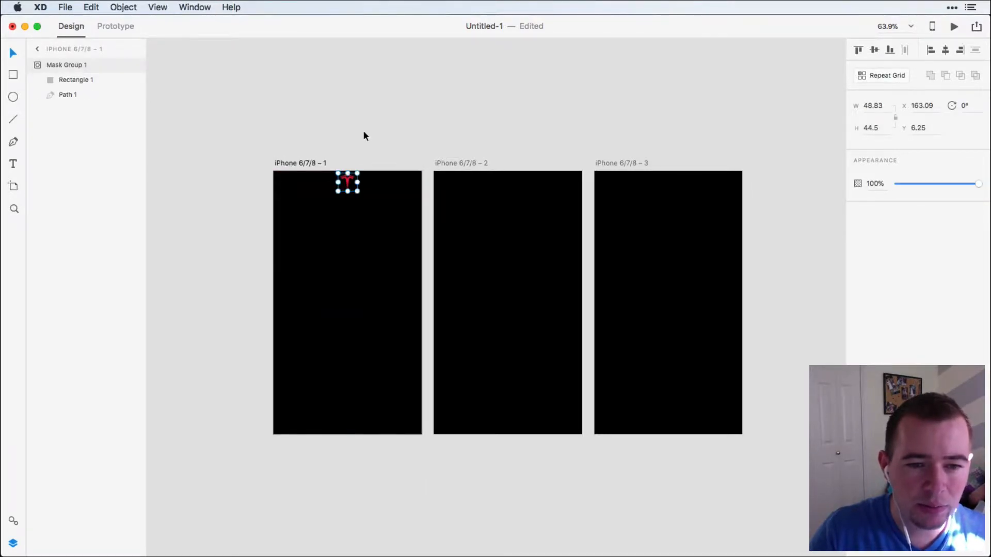
pyautogui.click(364, 135)
# Copy the masked emblem to the same position on the second and third artboards.
pyautogui.click(347, 185)
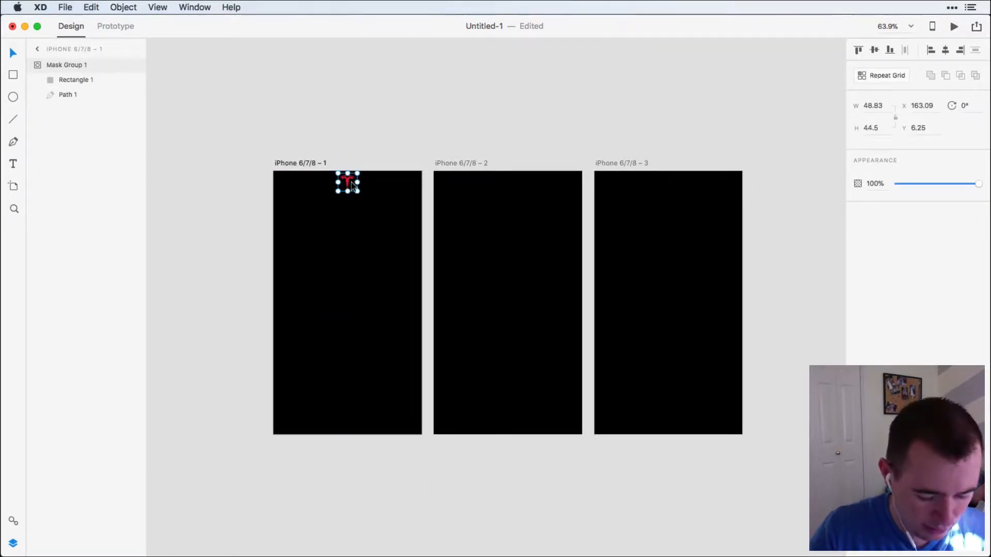
pyautogui.press('super+c')
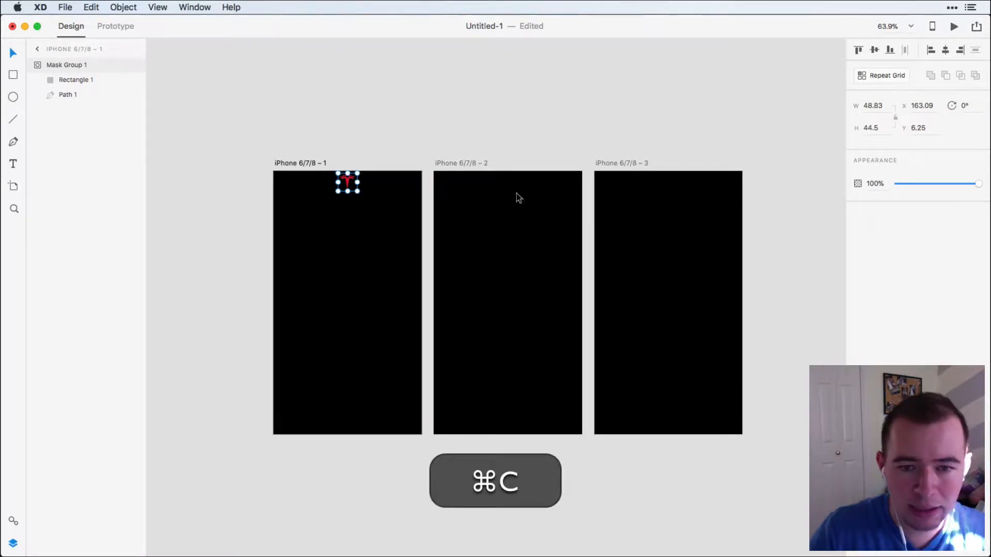
pyautogui.click(452, 165)
pyautogui.press('super+v')
pyautogui.click(619, 163)
pyautogui.press('super+v')
pyautogui.click(558, 132)
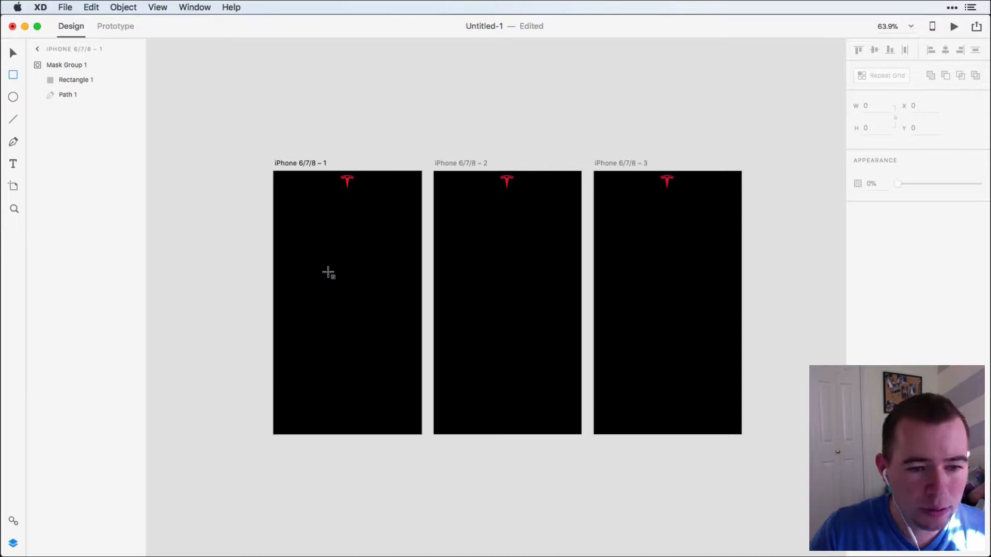
# Draw a square about 72 × 72 on the first artboard and set its border color to white (#FFFFFF).
pyautogui.moveTo(296, 261); pyautogui.dragTo(325, 293)
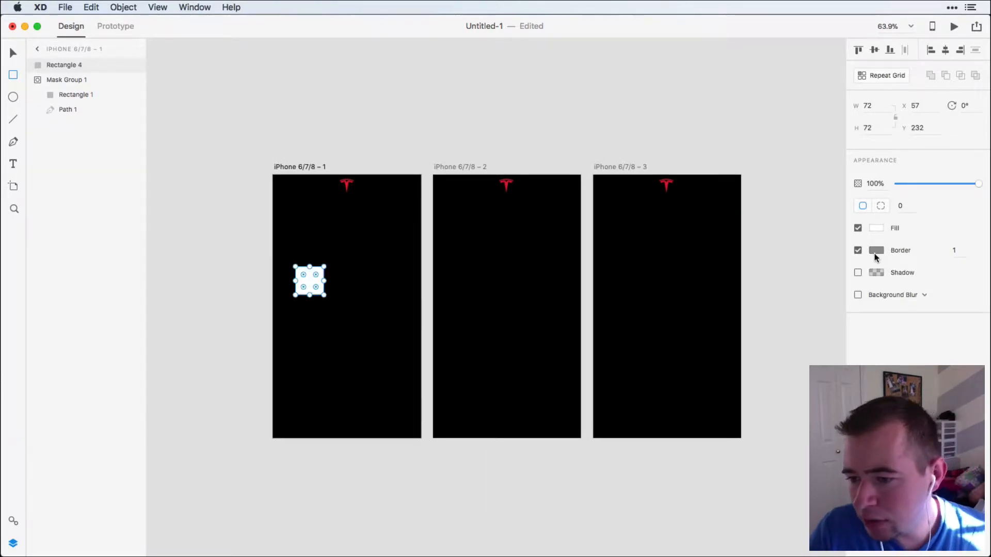
pyautogui.click(876, 251)
pyautogui.moveTo(795, 246); pyautogui.dragTo(660, 124)
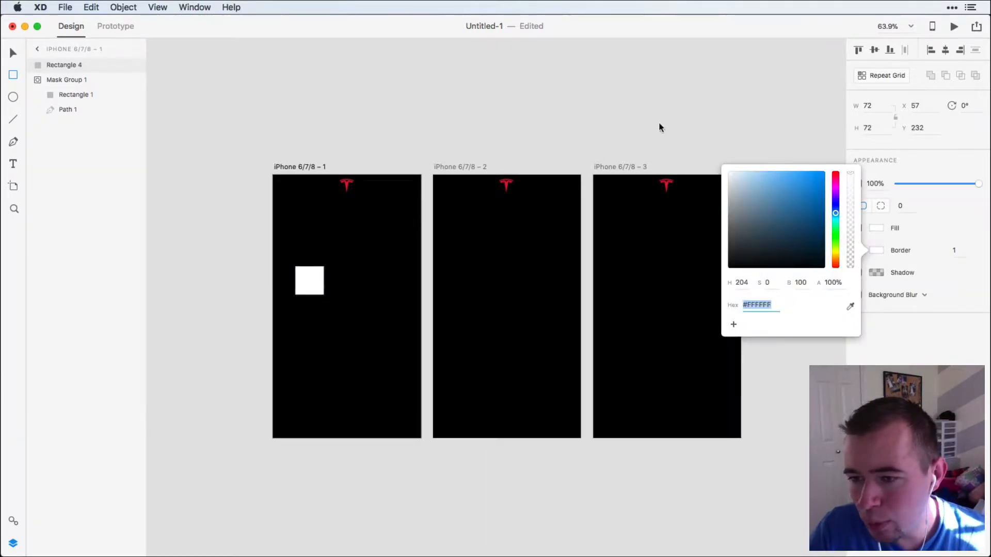
# Set the square's border size to 3 and its corner radius to 3.
pyautogui.click(959, 252)
pyautogui.write('3')
pyautogui.press('Return')
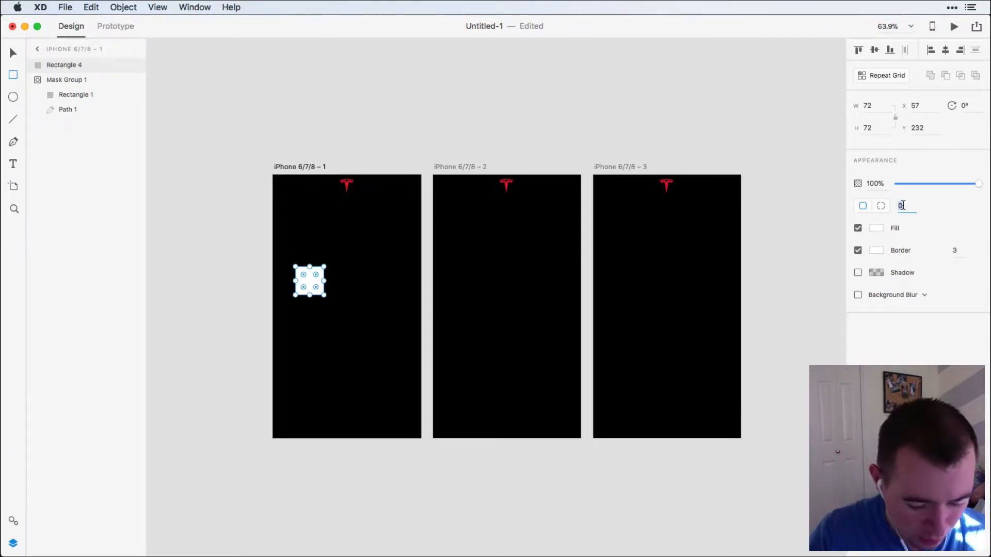
pyautogui.write('3')
pyautogui.press('Return')
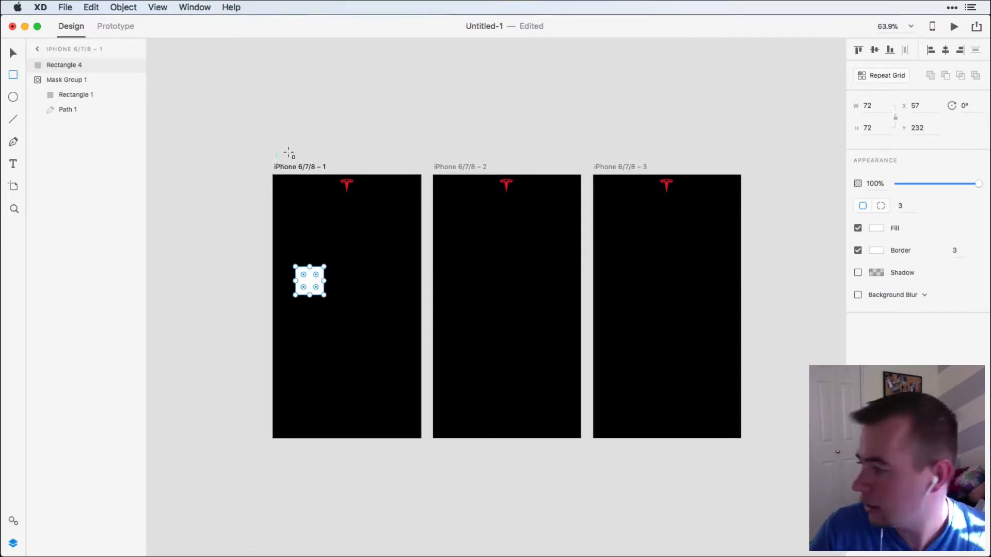
# Move the white square slightly lower and turn it into a repeat grid of three squares in a row.
pyautogui.press('v')
pyautogui.moveTo(311, 284); pyautogui.dragTo(401, 306)
pyautogui.click(888, 75)
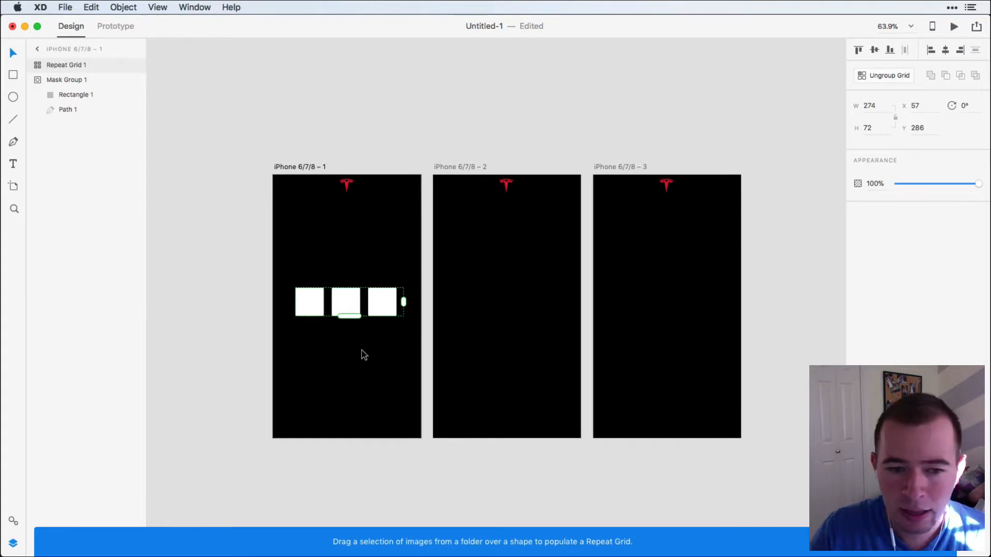
# Fill the grid's squares with medium gray and center the grid, about 260 wide, on the first artboard.
pyautogui.keyDown('super'); pyautogui.click(307, 303); pyautogui.keyUp('super')
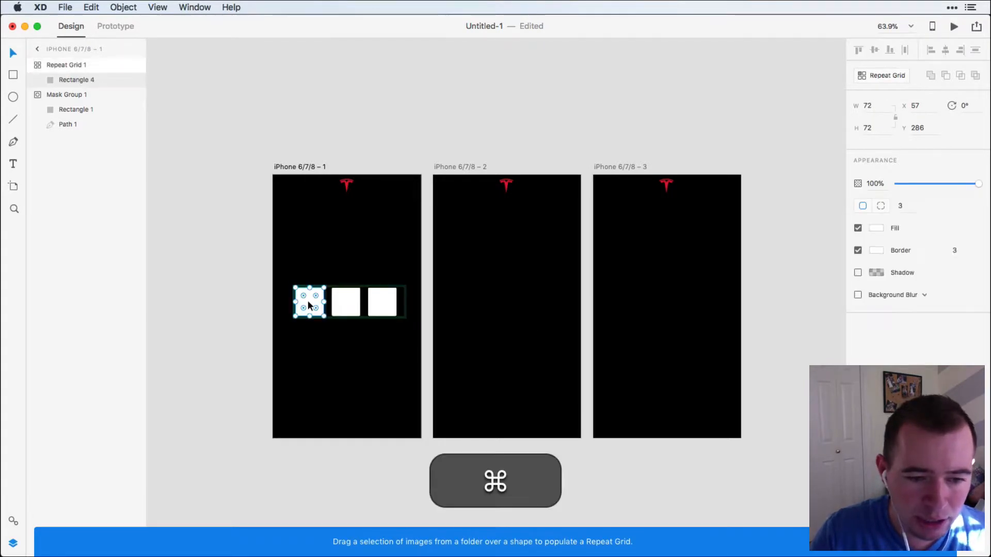
pyautogui.click(876, 228)
pyautogui.moveTo(764, 209); pyautogui.dragTo(708, 196)
pyautogui.click(195, 316)
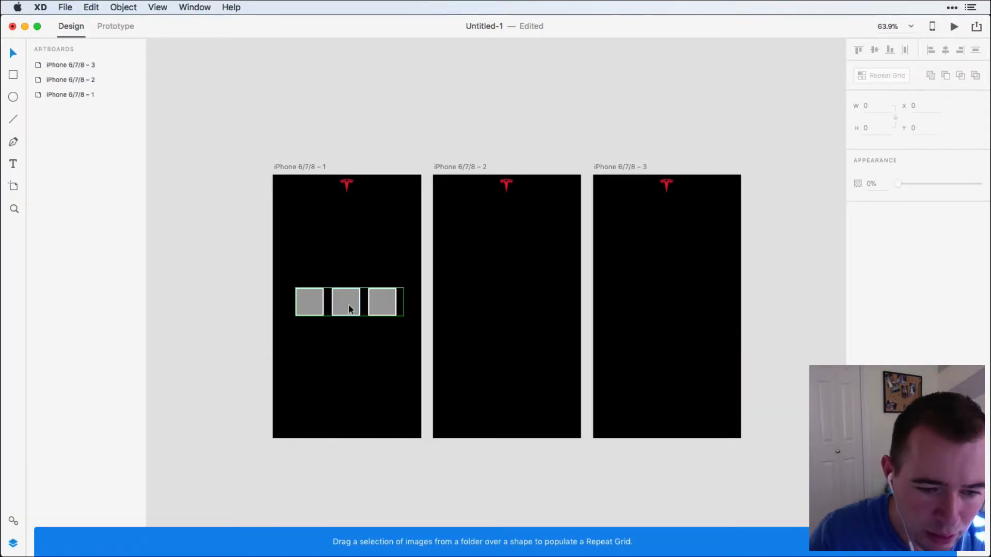
pyautogui.moveTo(348, 305); pyautogui.dragTo(345, 310)
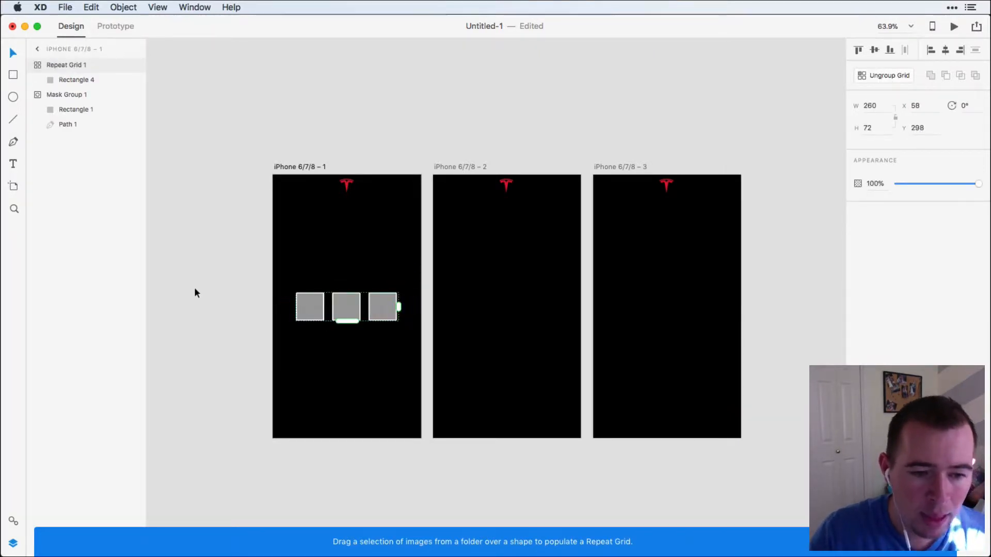
# Add the text "Tesla" below the row of squares on the first artboard.
pyautogui.click(234, 317)
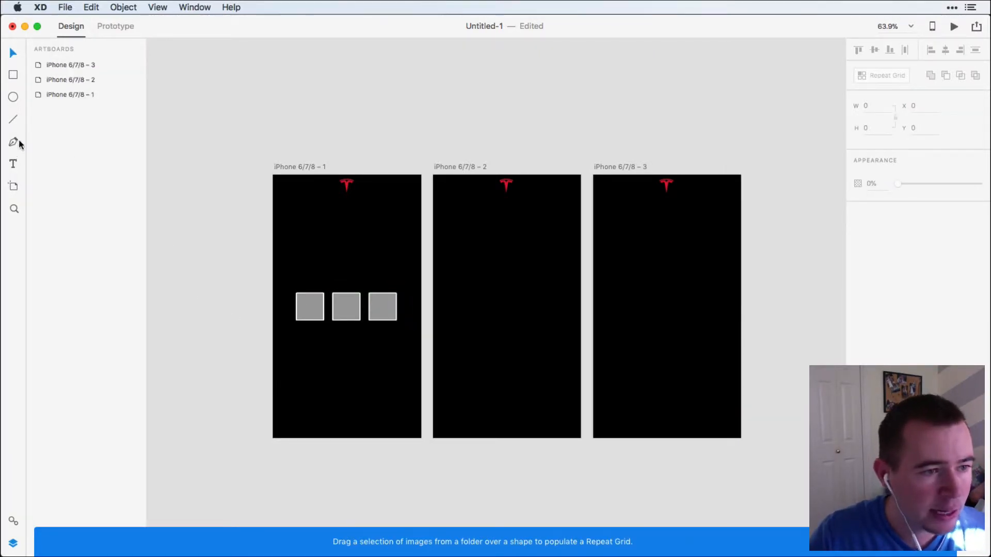
pyautogui.click(13, 164)
pyautogui.click(346, 345)
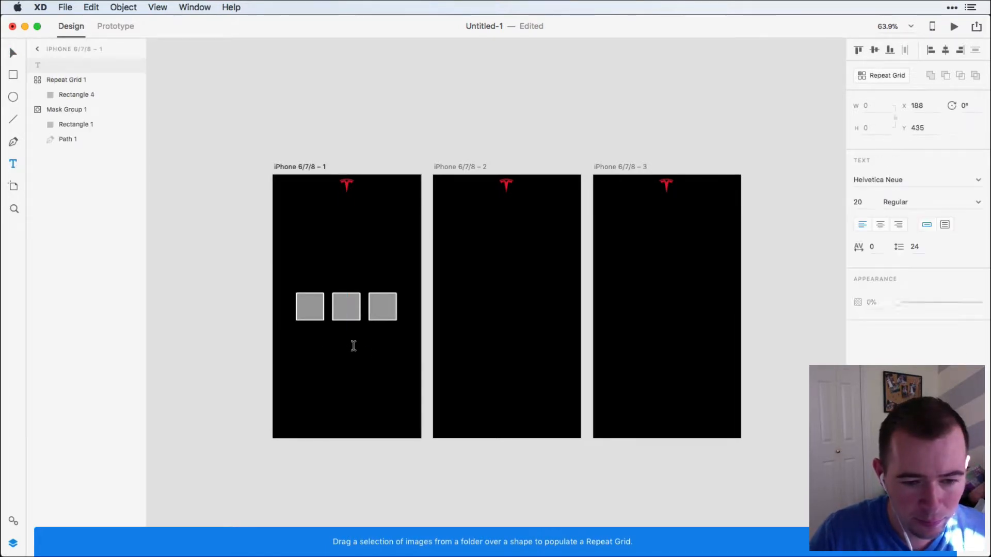
pyautogui.write('Tesla')
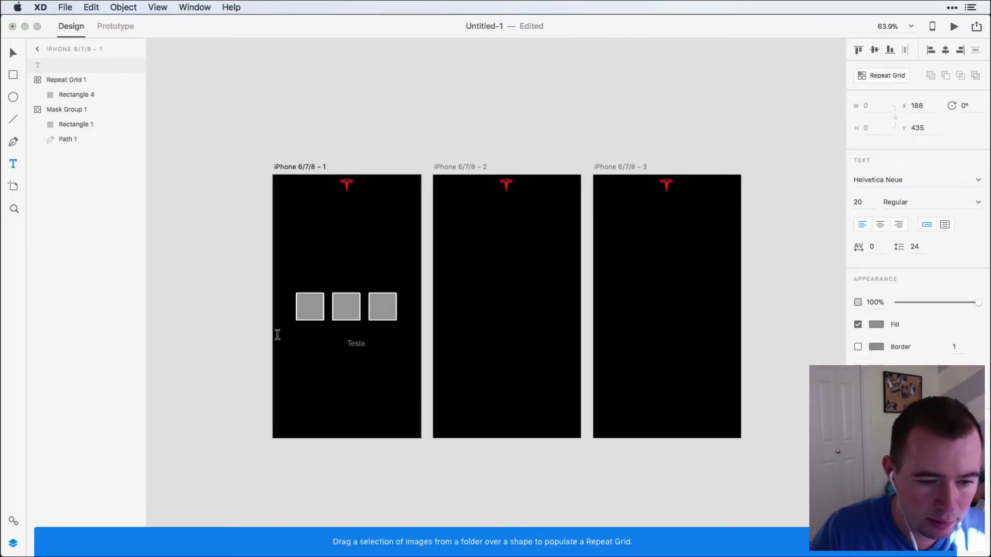
pyautogui.press('Escape')
# Duplicate the "Tesla" text directly below itself and change the copy to "Roadster".
pyautogui.press('alt')
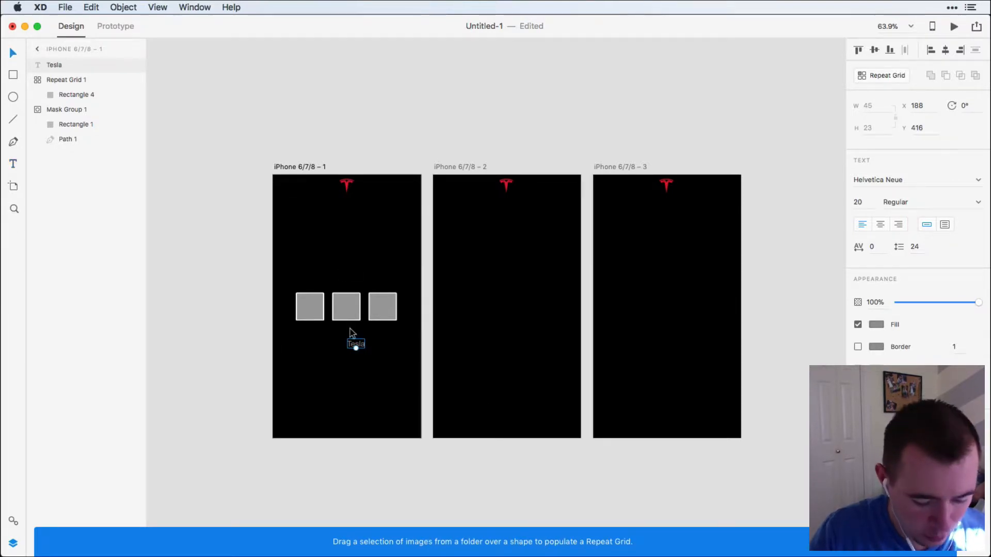
pyautogui.moveTo(354, 344); pyautogui.dragTo(356, 358)
pyautogui.doubleClick(356, 357)
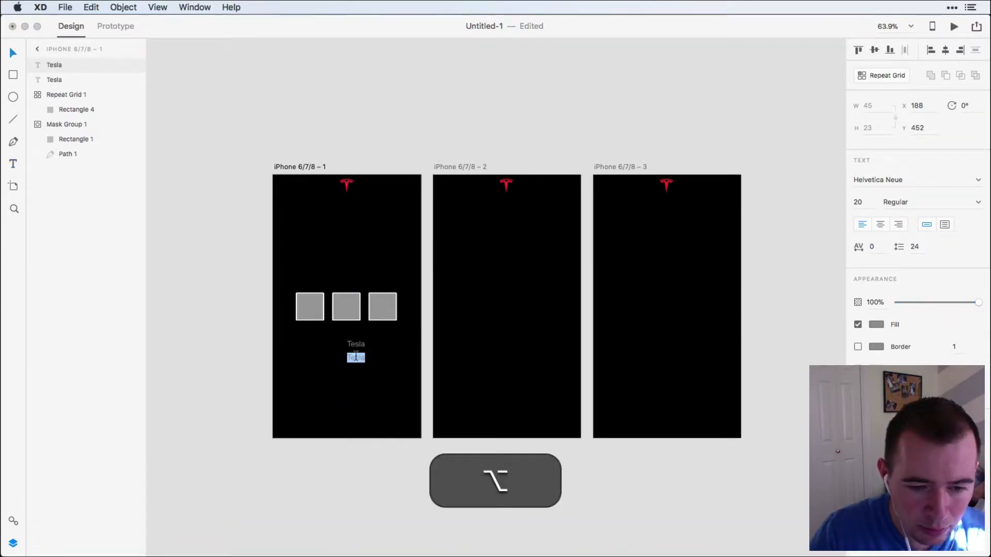
pyautogui.write('Roadster')
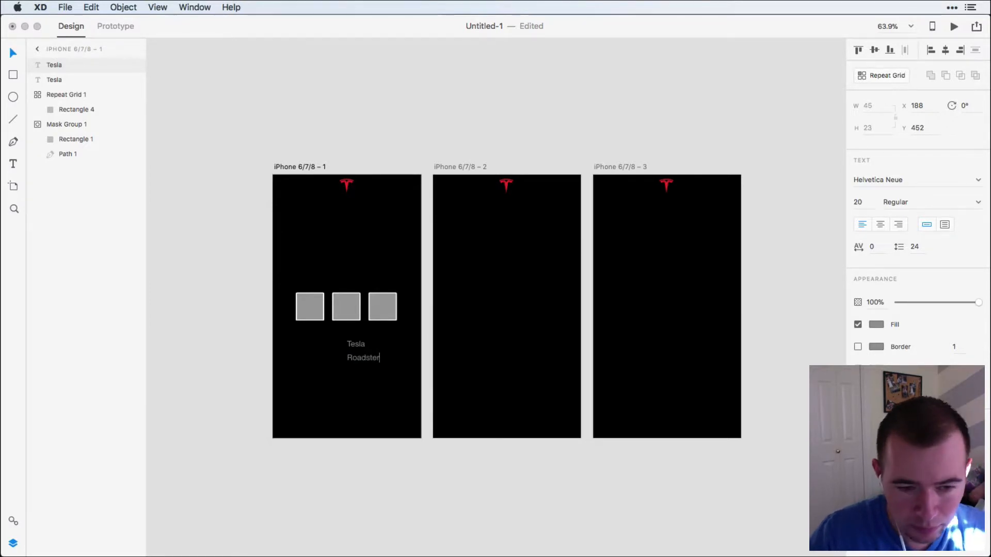
pyautogui.click(292, 347)
# Set both text lines in the Gotham font and change their fill color to white.
pyautogui.moveTo(308, 339); pyautogui.dragTo(359, 389)
pyautogui.click(907, 178)
pyautogui.write('Gotham')
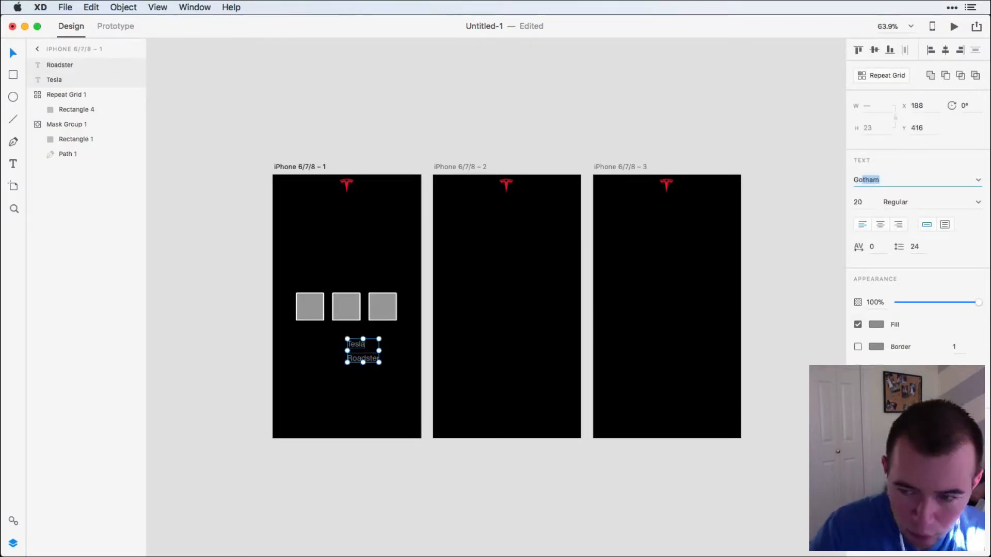
pyautogui.press('Return')
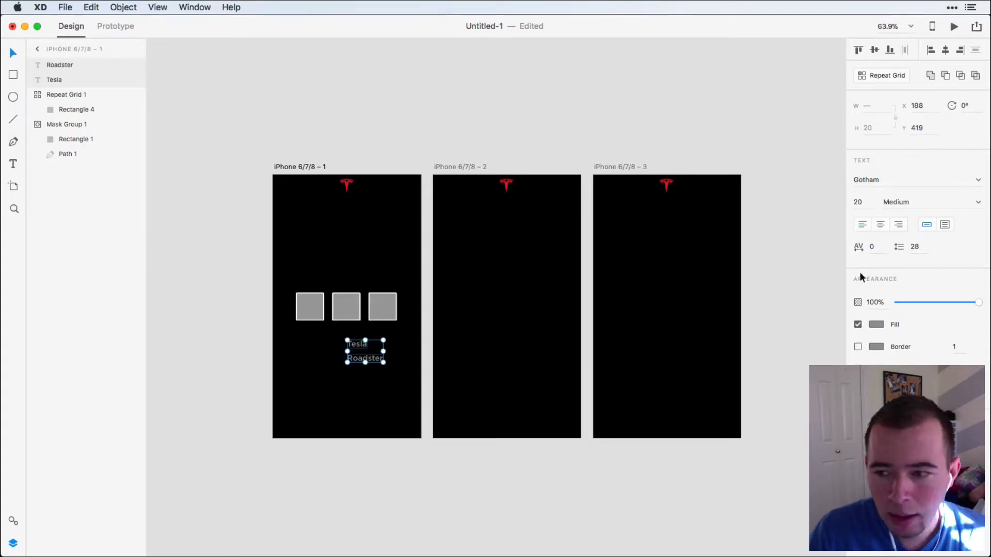
pyautogui.click(881, 327)
pyautogui.moveTo(749, 268); pyautogui.dragTo(658, 184)
# Set the font weight of the "Tesla" text to Thin.
pyautogui.click(365, 358)
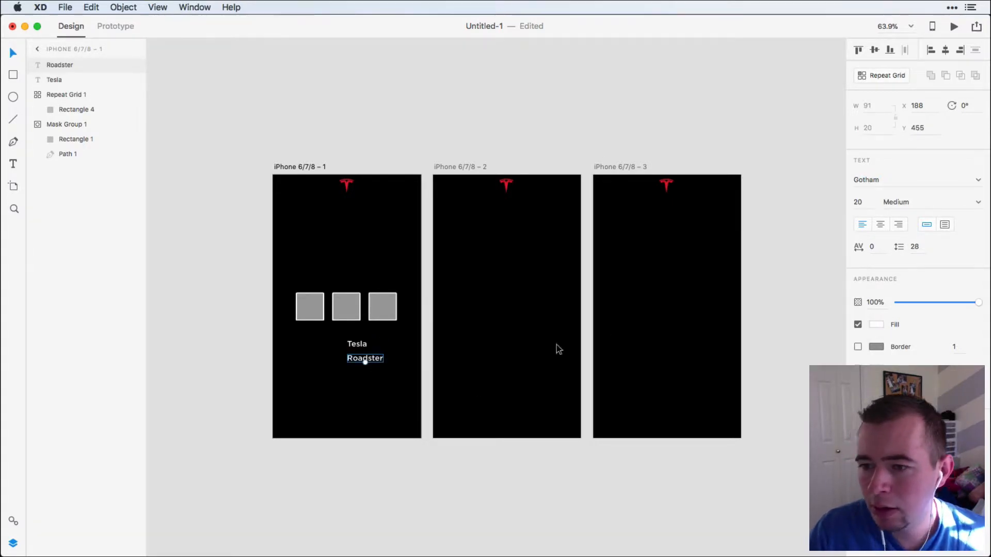
pyautogui.click(979, 206)
pyautogui.click(357, 345)
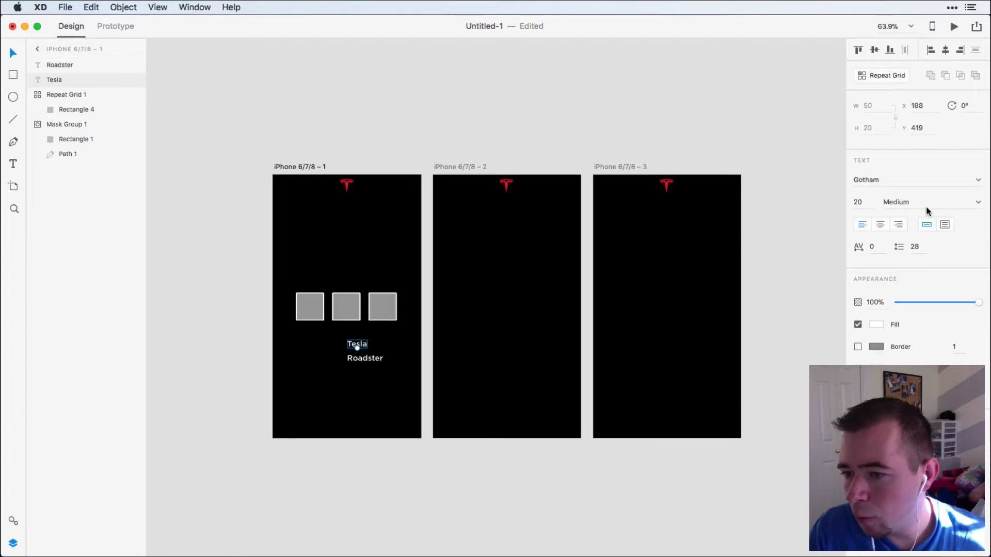
pyautogui.click(979, 204)
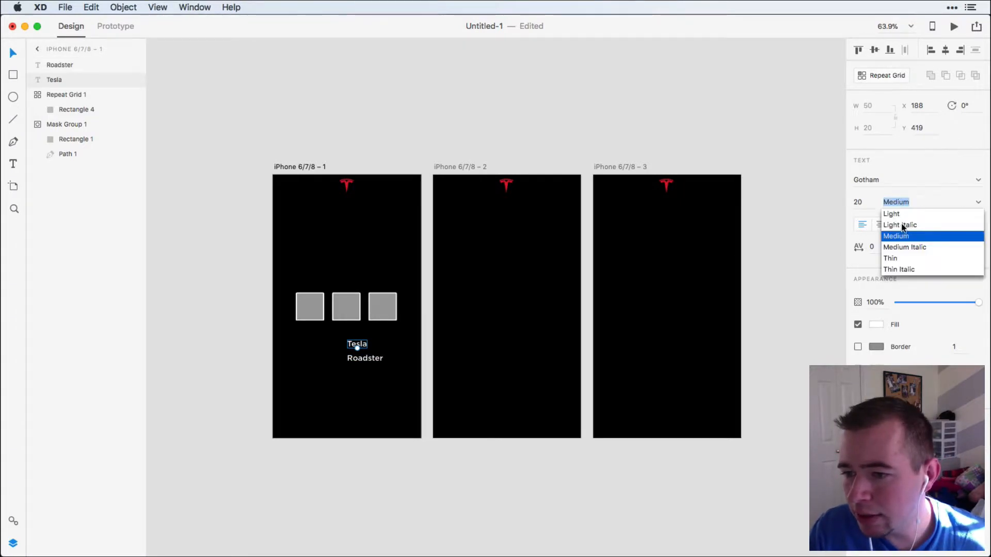
pyautogui.click(894, 259)
pyautogui.click(329, 394)
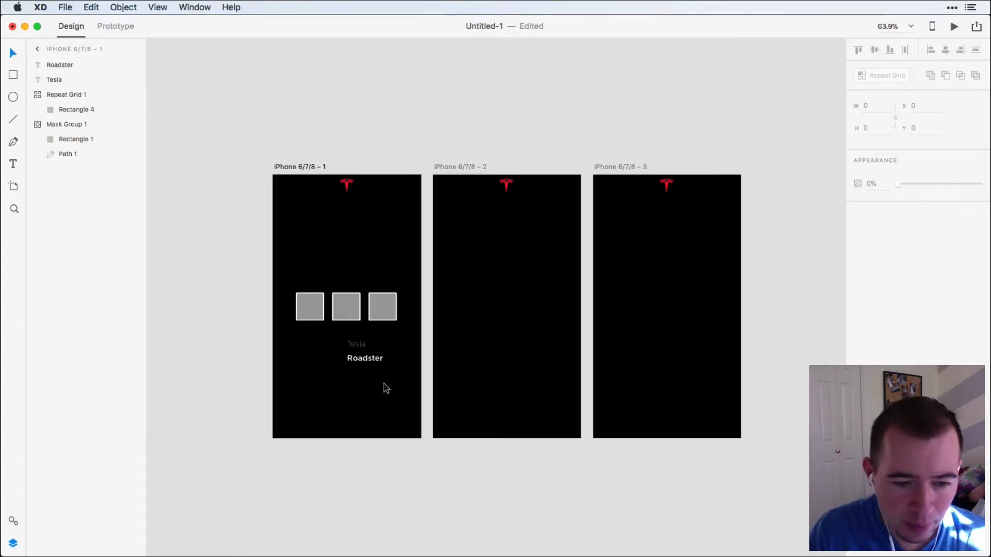
# Set the font size of both the "Tesla" and "Roadster" texts to 36.
pyautogui.moveTo(383, 388); pyautogui.dragTo(338, 336)
pyautogui.click(863, 204)
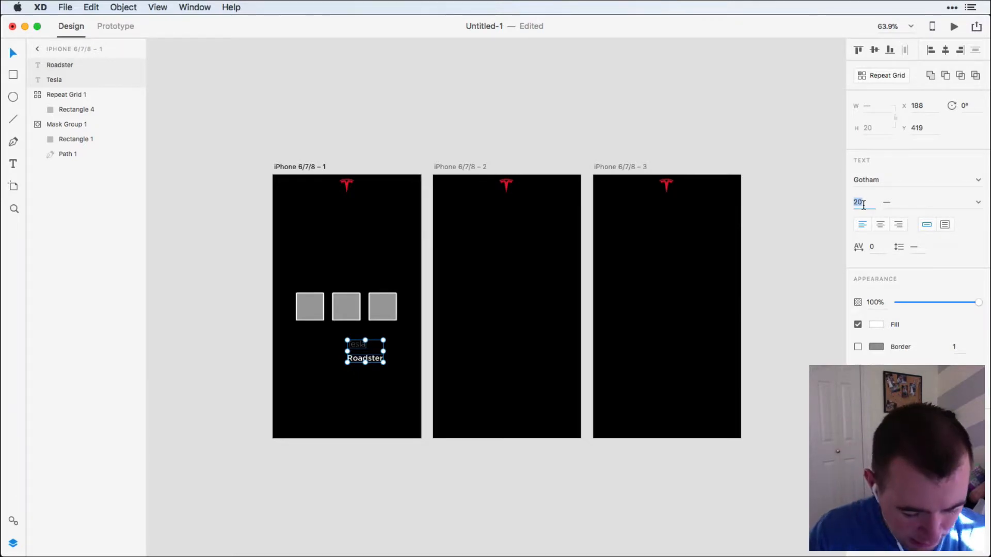
pyautogui.write('36')
pyautogui.press('Return')
pyautogui.click(366, 373)
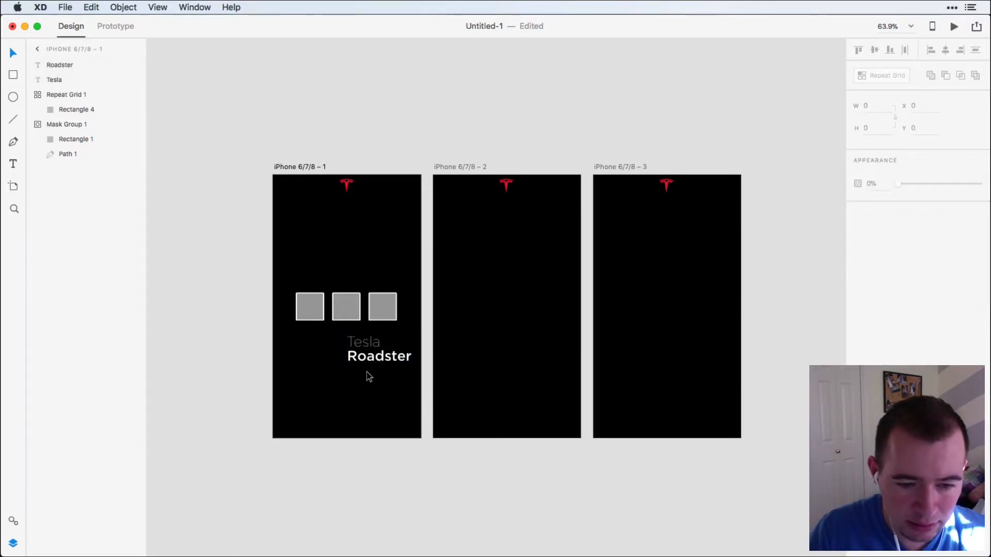
# Center the "Tesla" and "Roadster" lines horizontally on the first artboard, one above the other.
pyautogui.moveTo(381, 357); pyautogui.dragTo(347, 349)
pyautogui.keyDown('shift'); pyautogui.click(366, 342); pyautogui.keyUp('shift')
pyautogui.click(365, 400)
pyautogui.keyDown('shift'); pyautogui.click(348, 343); pyautogui.keyUp('shift')
pyautogui.click(238, 349)
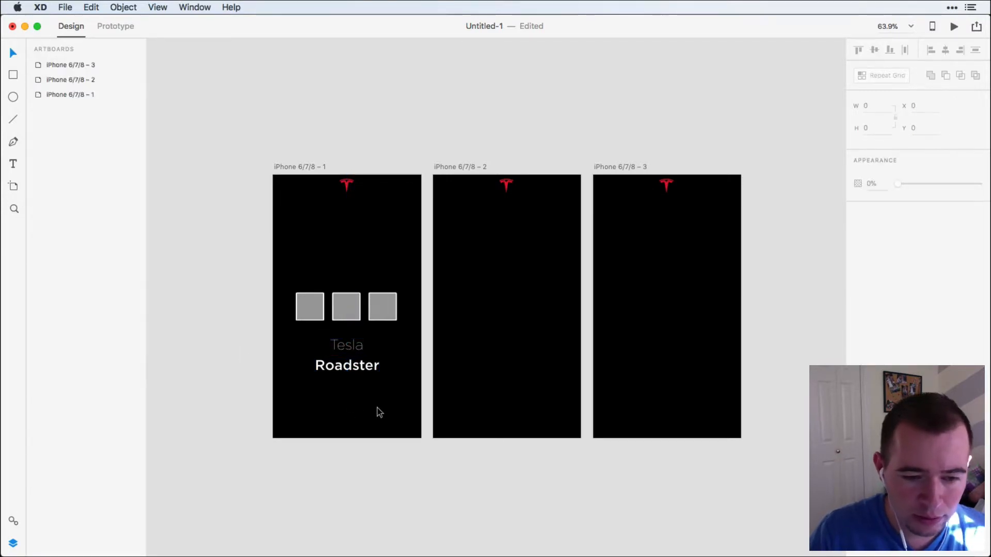
# Turn the two title lines into a repeat grid and paste copies of it onto the second and third artboards.
pyautogui.moveTo(381, 407); pyautogui.dragTo(329, 335)
pyautogui.press('super+r')
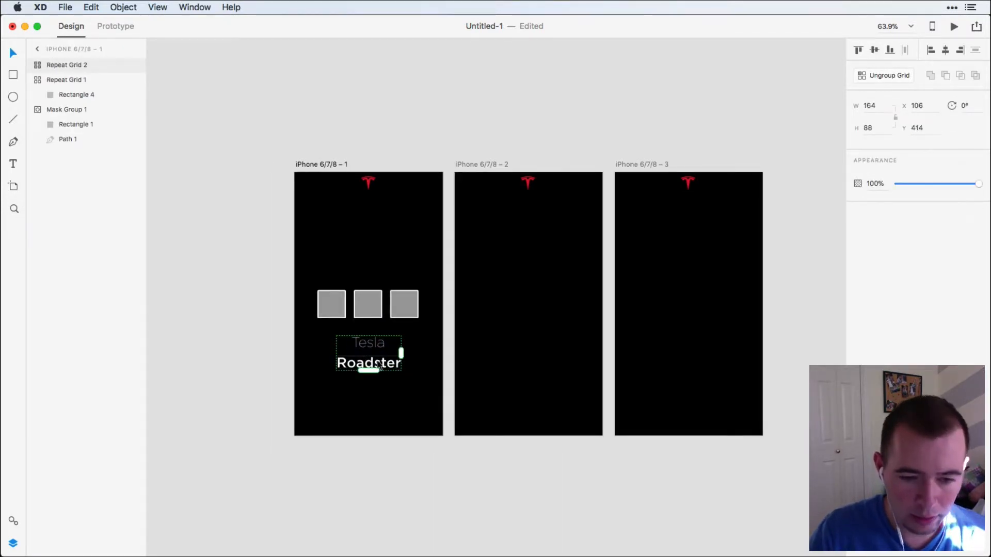
pyautogui.press('super+c')
pyautogui.click(493, 165)
pyautogui.press('super+v')
pyautogui.click(639, 165)
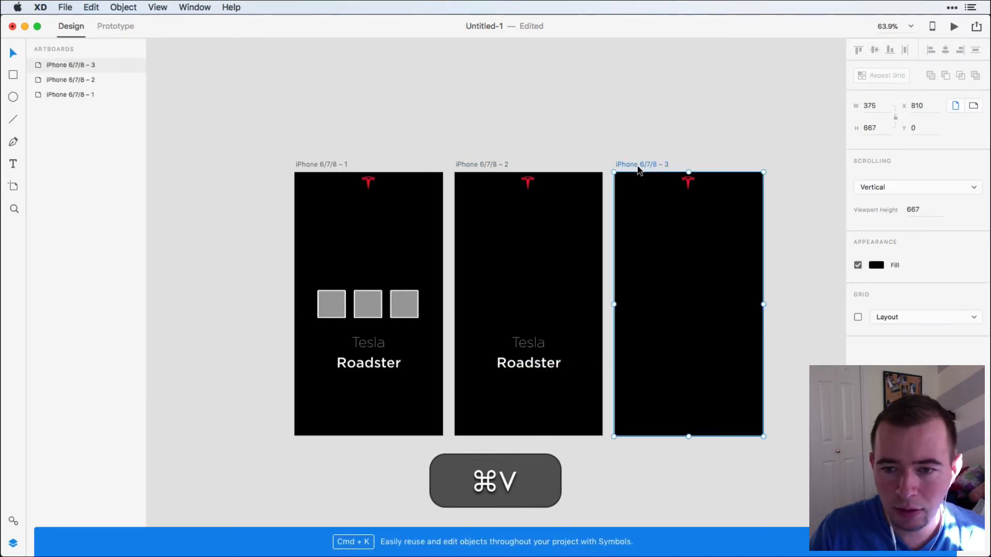
pyautogui.press('super+v')
# Move the grid of three squares straight down onto the pasteboard below the first artboard.
pyautogui.click(370, 258)
pyautogui.moveTo(319, 327); pyautogui.dragTo(435, 284)
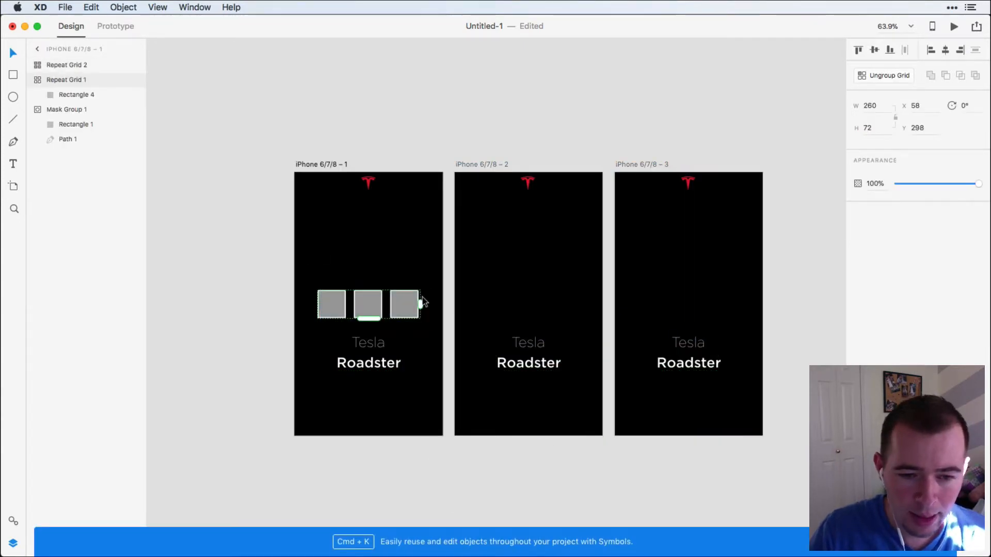
pyautogui.scroll(-3, 418, 279)
pyautogui.moveTo(406, 236); pyautogui.dragTo(406, 413)
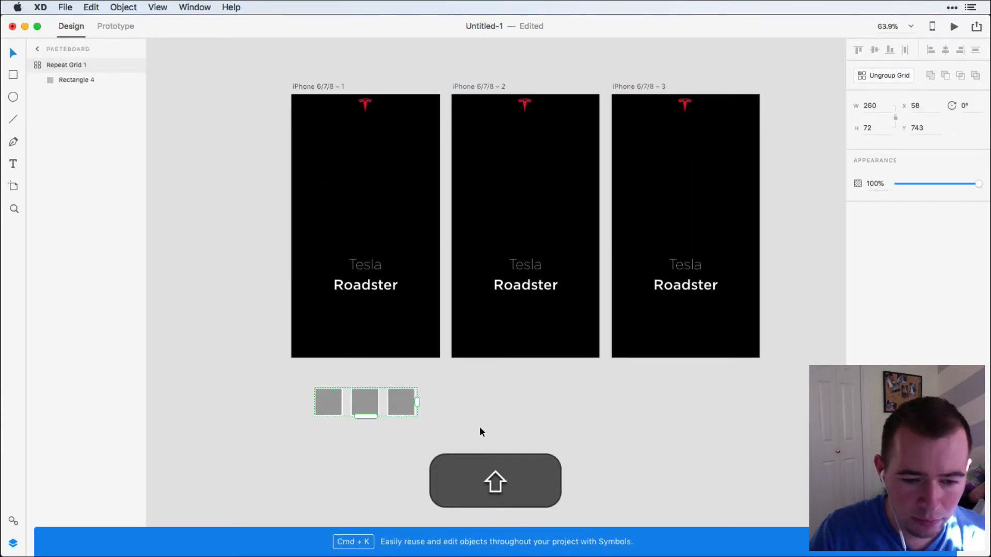
pyautogui.click(378, 422)
# Draw a rectangle about 375 × 395 over the upper part of the first artboard and send it to the back.
pyautogui.scroll(2, 351, 439)
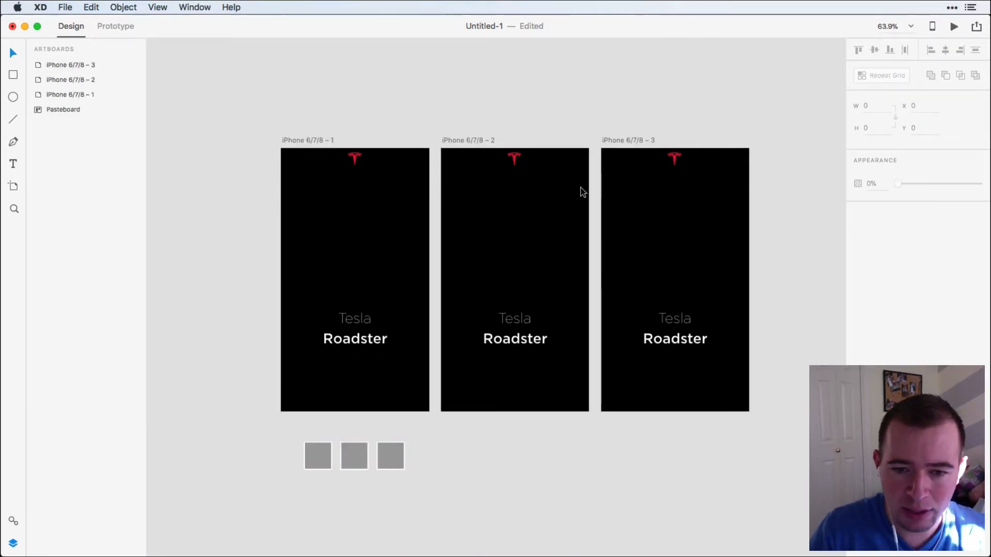
pyautogui.scroll(1, 589, 222)
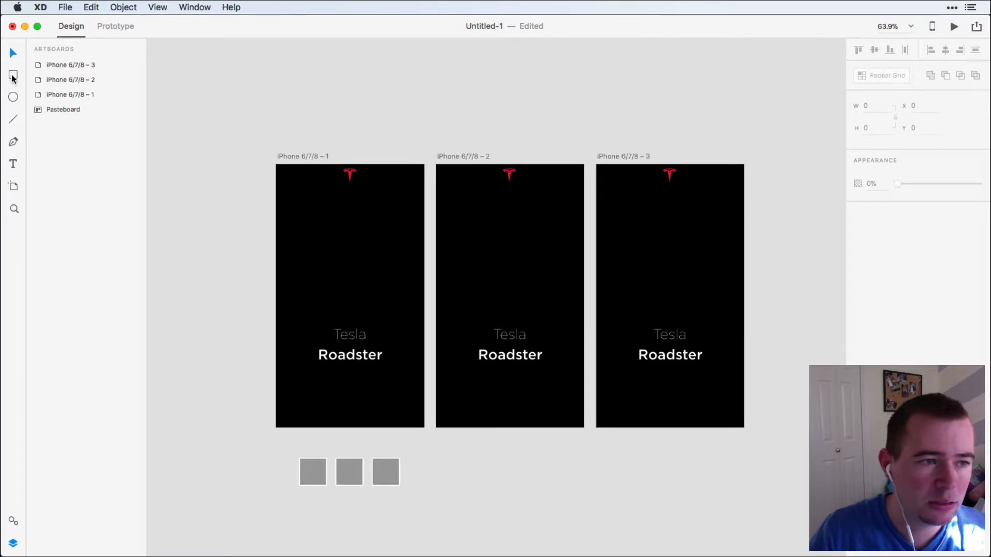
pyautogui.moveTo(278, 165)
pyautogui.mouseDown()
pyautogui.moveTo(424, 290)
pyautogui.moveTo(423, 321)
pyautogui.mouseUp()
pyautogui.scroll(1, 423, 321)
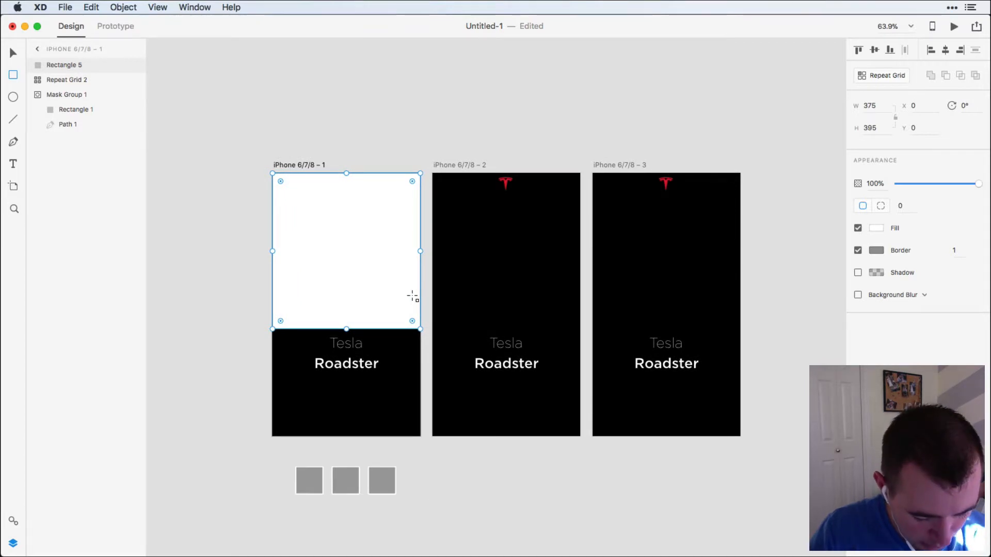
pyautogui.press('shift+super+bracketleft')
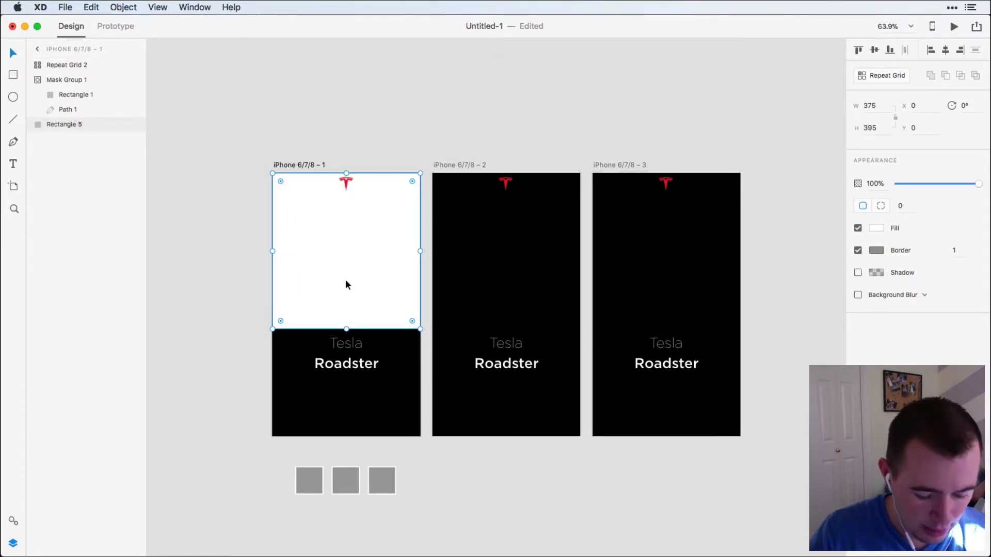
# Copy the white rectangle onto the second and third artboards.
pyautogui.press('super+c')
pyautogui.click(451, 165)
pyautogui.press('super+v')
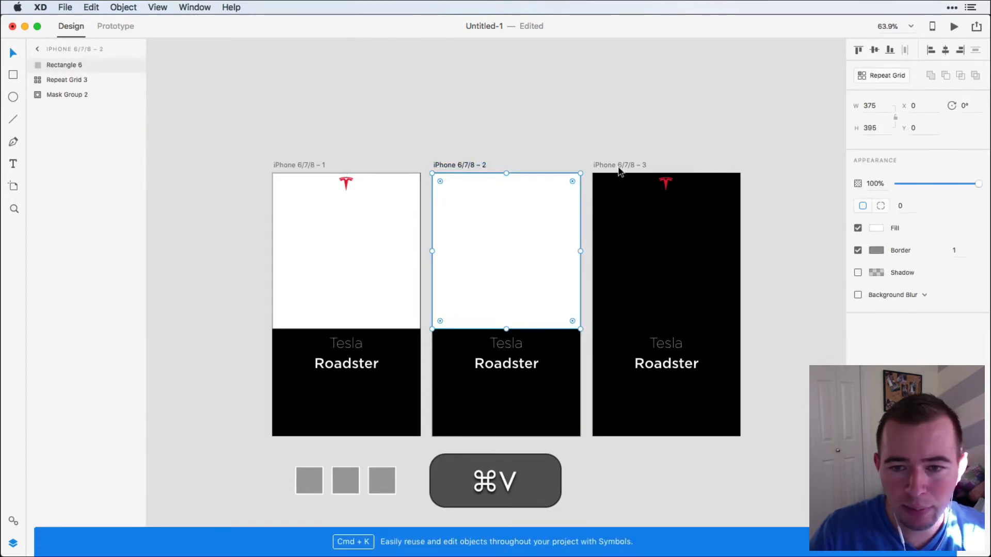
pyautogui.click(620, 167)
pyautogui.press('super+v')
# Send the white rectangles on the third and second artboards to the back, behind their logos.
pyautogui.press('shift+super+v')
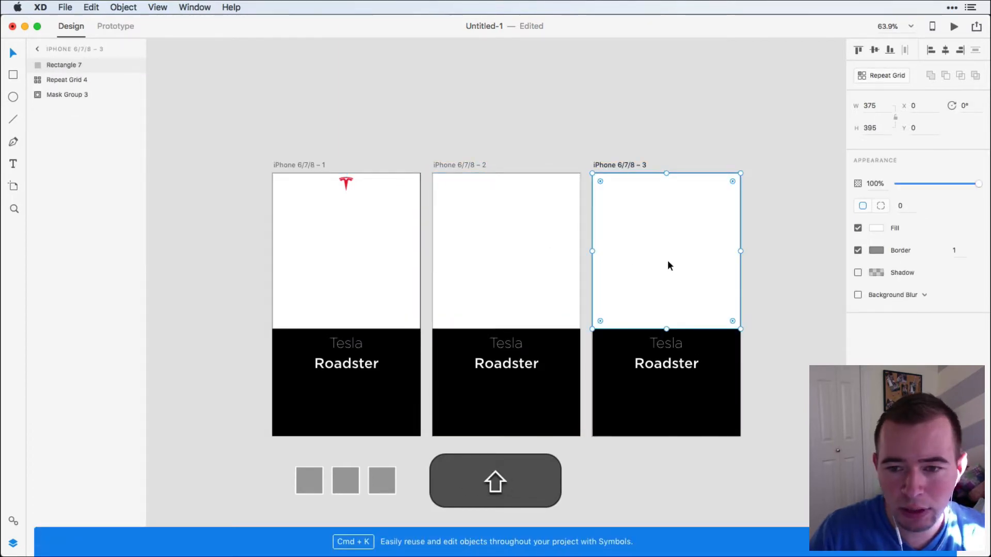
pyautogui.press('shift+super+bracketleft')
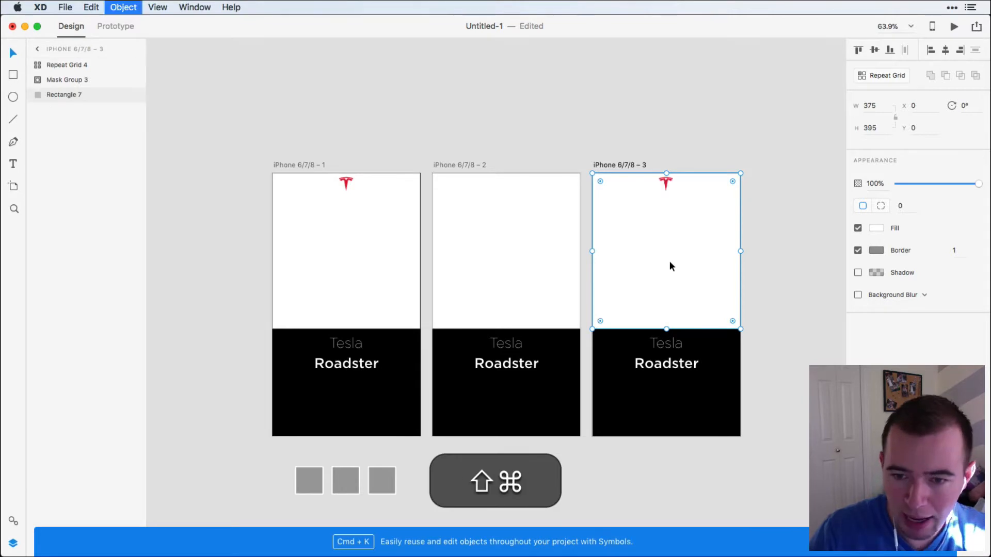
pyautogui.click(546, 264)
pyautogui.press('shift+super+bracketleft')
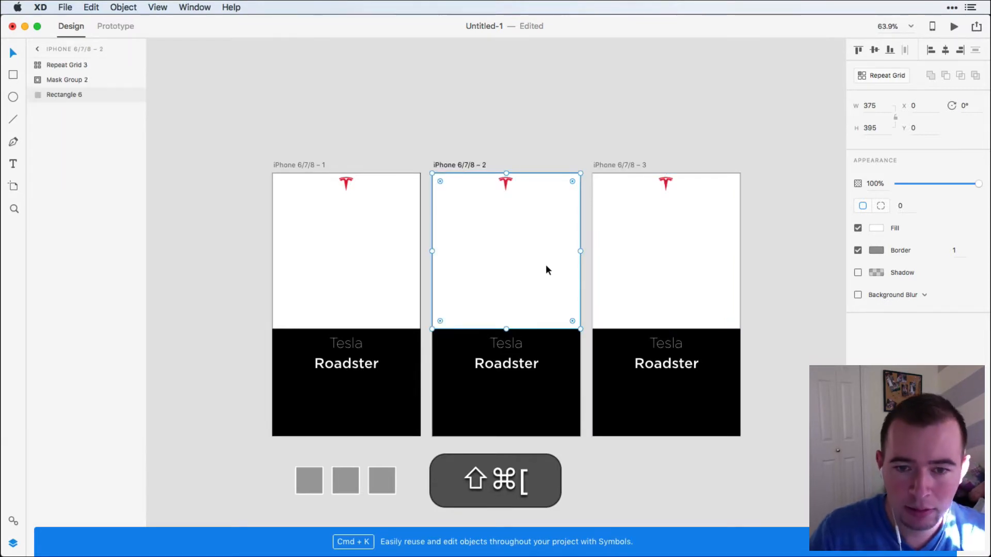
pyautogui.click(626, 100)
# Fill the three large rectangles from Finder's roadsters folder with roadster-red.jpg, roadster-blue.jpg and roadster-green.jpg, in artboard order.
pyautogui.click(413, 271)
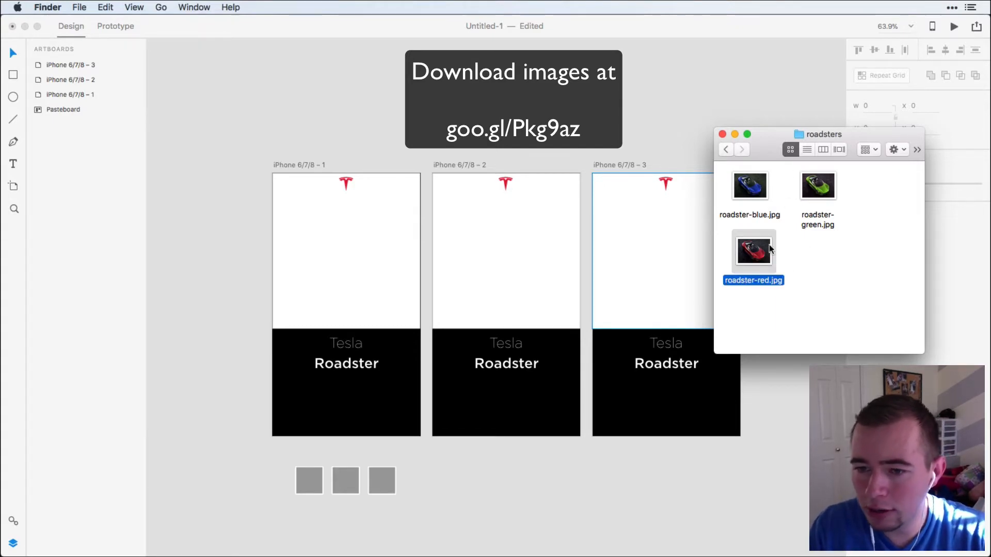
pyautogui.moveTo(754, 259); pyautogui.dragTo(347, 217)
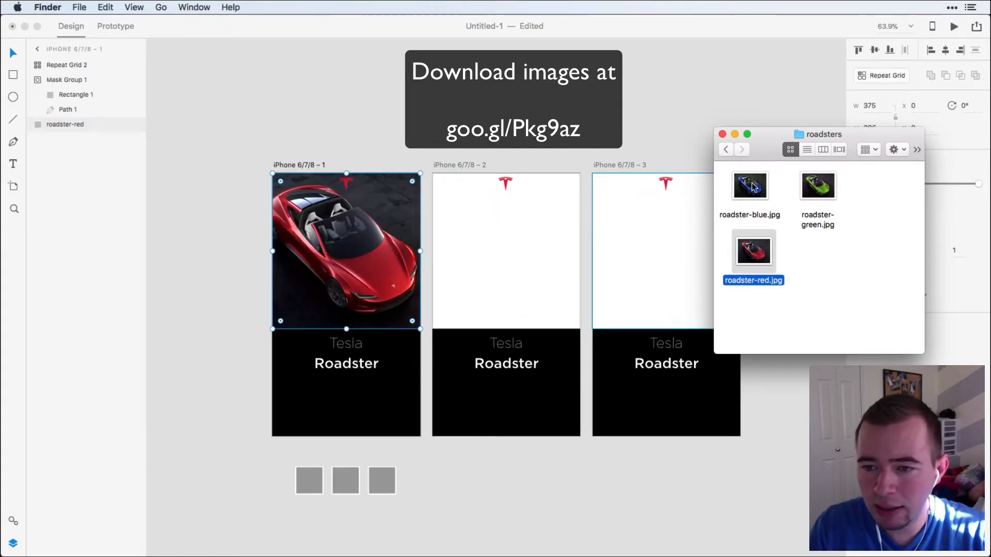
pyautogui.moveTo(753, 188); pyautogui.dragTo(543, 260)
pyautogui.moveTo(818, 186); pyautogui.dragTo(671, 266)
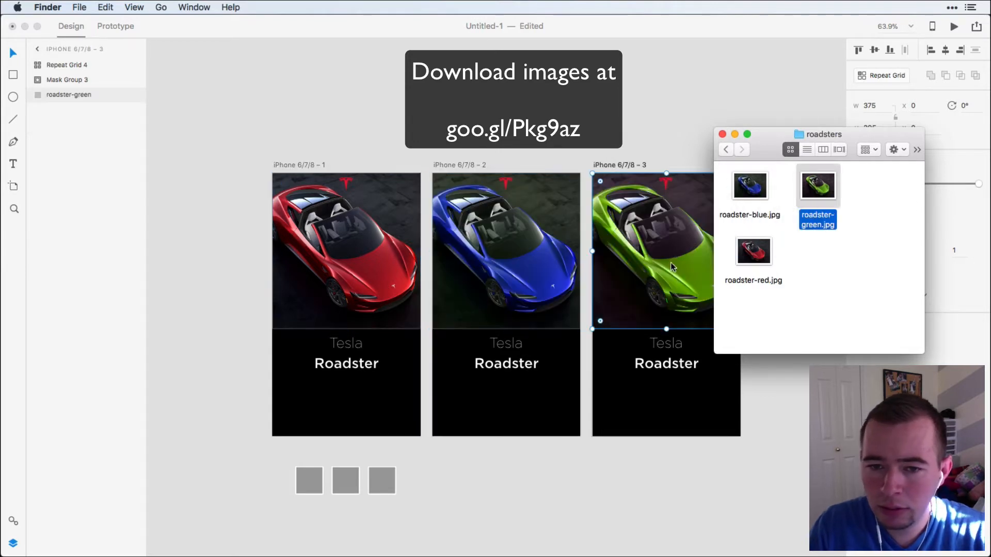
# Fill the three small grid squares, in order, with roadster-red.jpg, roadster-blue.jpg and roadster-green.jpg.
pyautogui.moveTo(753, 252); pyautogui.dragTo(310, 483)
pyautogui.moveTo(750, 186); pyautogui.dragTo(346, 482)
pyautogui.moveTo(816, 213); pyautogui.dragTo(382, 480)
pyautogui.click(445, 482)
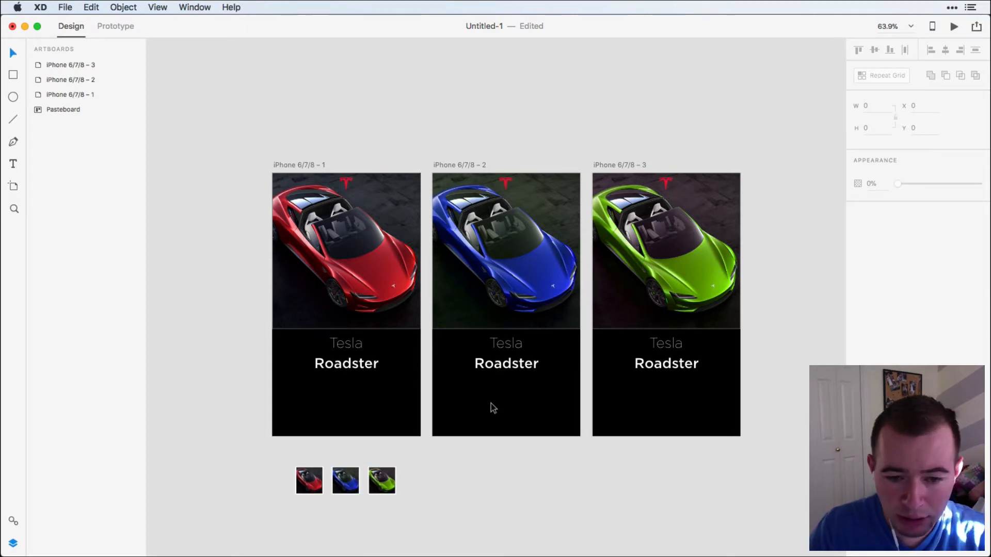
# Remove the border from the large car images on all three artboards.
pyautogui.click(343, 289)
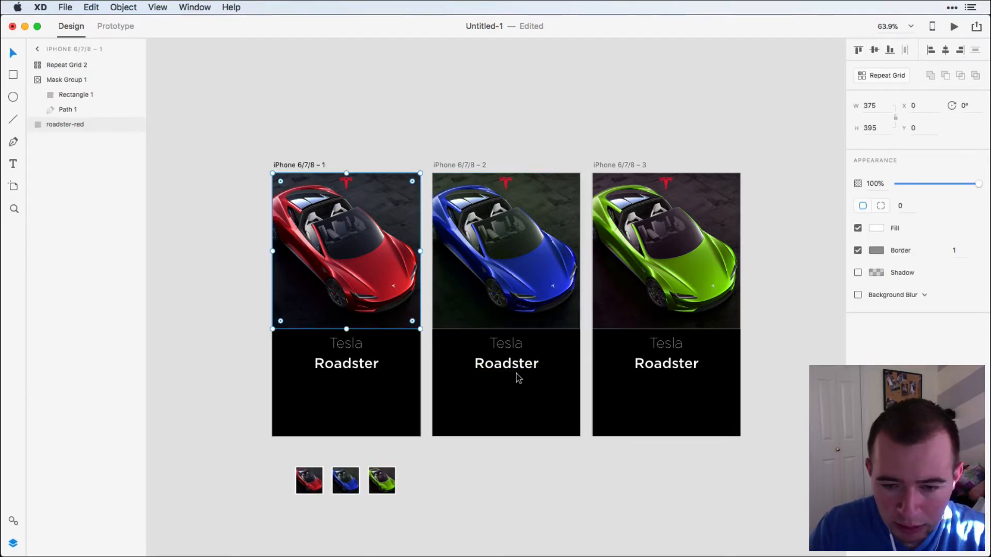
pyautogui.keyDown('shift'); pyautogui.click(464, 302); pyautogui.keyUp('shift')
pyautogui.keyDown('shift'); pyautogui.click(705, 298); pyautogui.keyUp('shift')
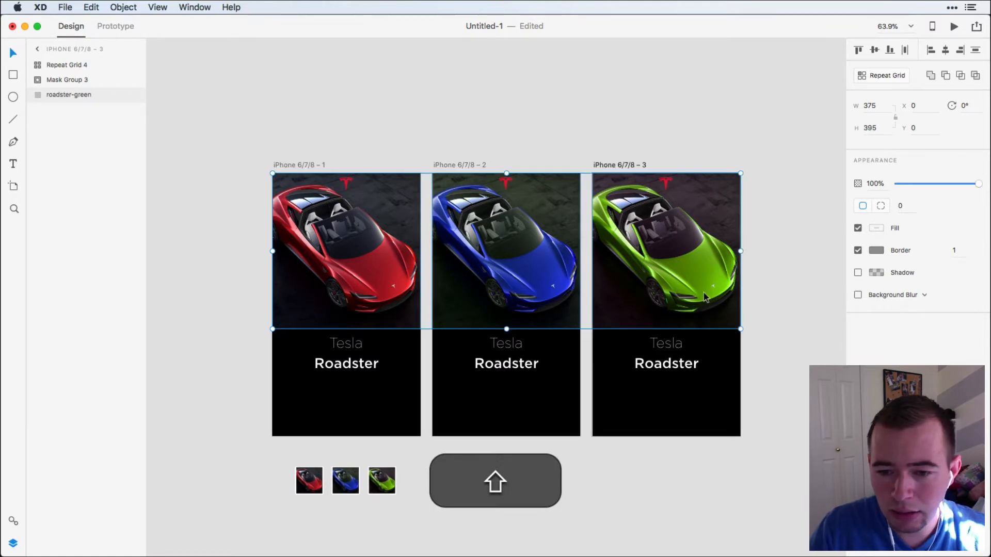
pyautogui.click(858, 250)
pyautogui.click(759, 409)
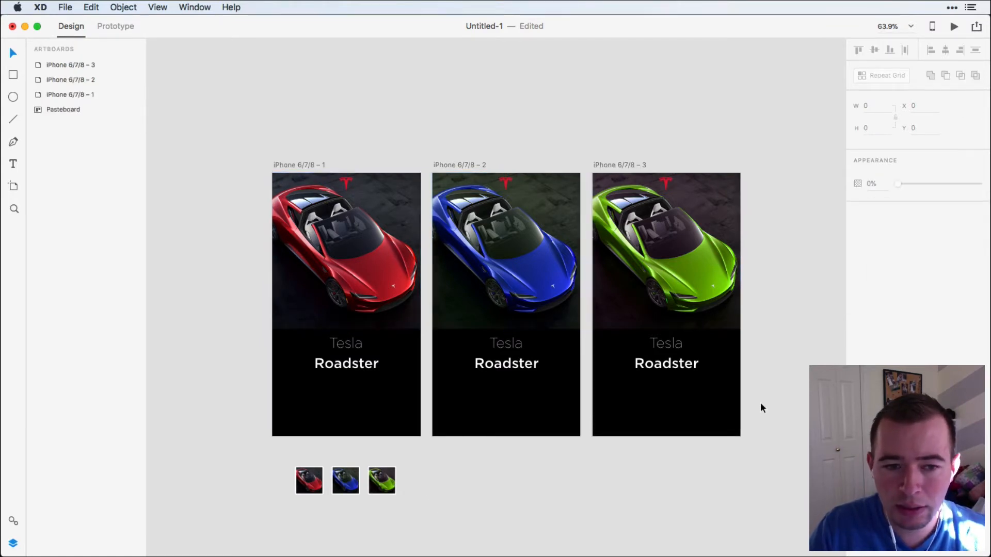
# Extend the three large car images downward together to a height of about 482, reaching behind the titles.
pyautogui.click(344, 288)
pyautogui.keyDown('shift'); pyautogui.click(475, 290); pyautogui.keyUp('shift')
pyautogui.keyDown('shift'); pyautogui.click(686, 315); pyautogui.keyUp('shift')
pyautogui.moveTo(506, 329); pyautogui.dragTo(508, 365)
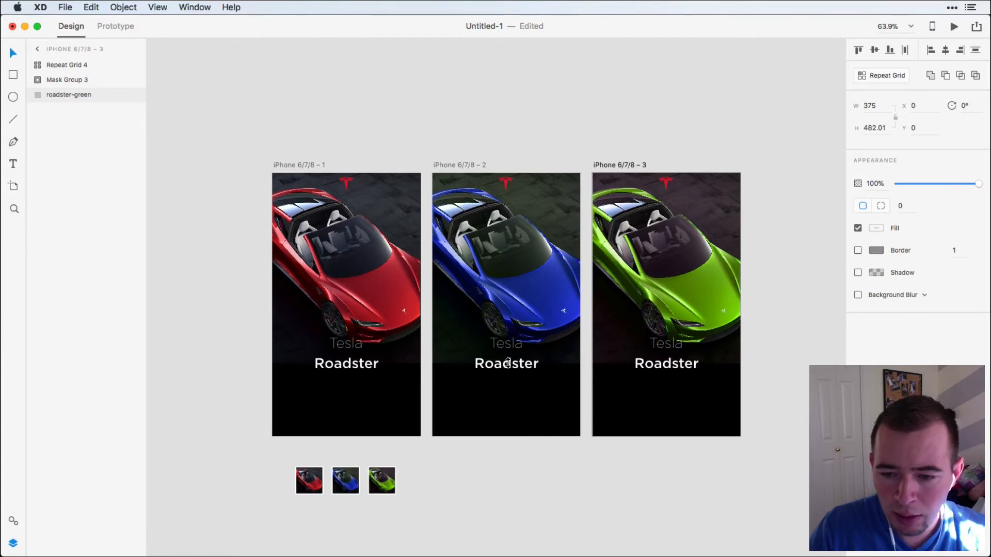
pyautogui.click(790, 399)
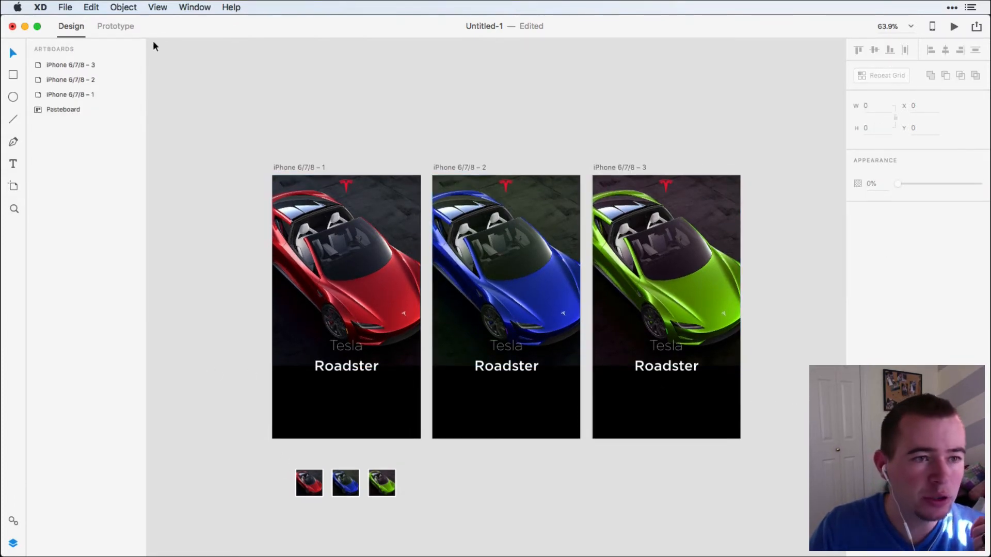
# Switch to Prototype mode and link the red grid thumbnail to artboard iPhone 6/7/8 – 1 with a 0.4 s Dissolve, Ease Out transition.
pyautogui.click(116, 27)
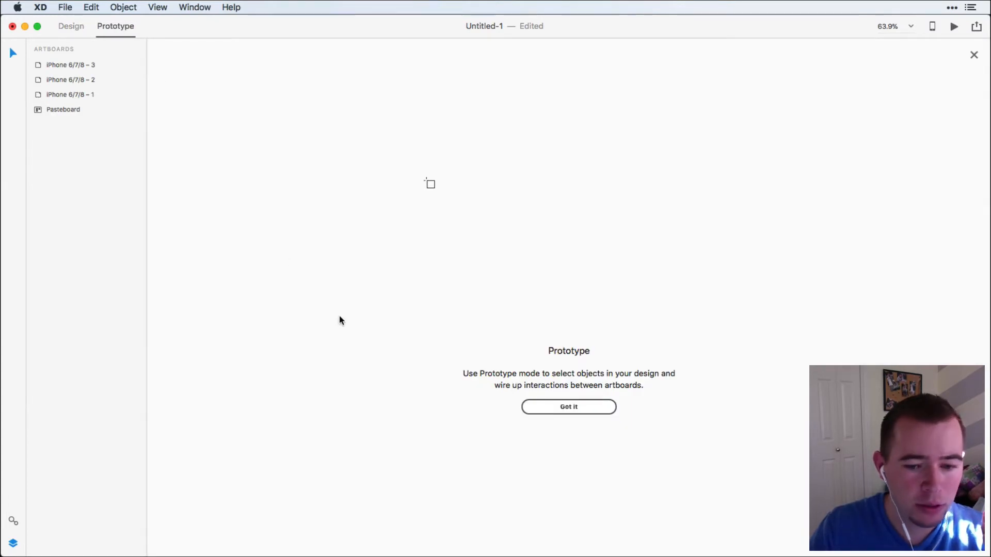
pyautogui.click(592, 407)
pyautogui.click(308, 489)
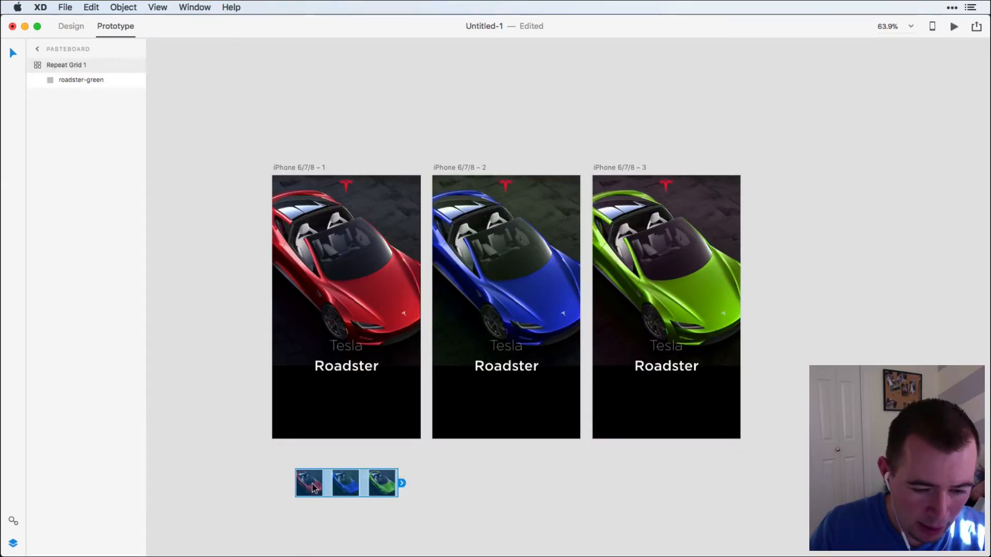
pyautogui.doubleClick(312, 487)
pyautogui.moveTo(327, 487); pyautogui.dragTo(343, 219)
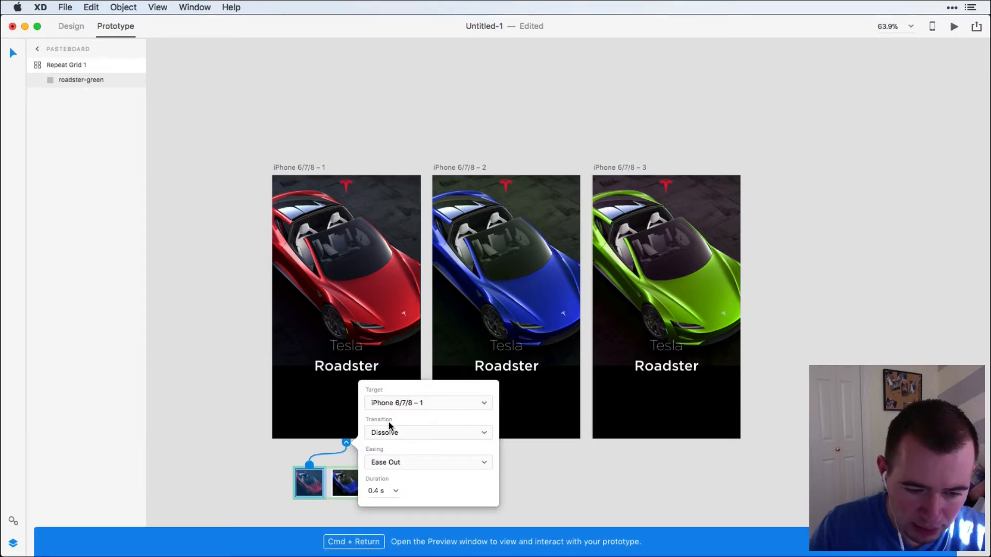
# Link the blue grid thumbnail to artboard iPhone 6/7/8 – 2 and the green one to iPhone 6/7/8 – 3.
pyautogui.click(345, 485)
pyautogui.click(346, 488)
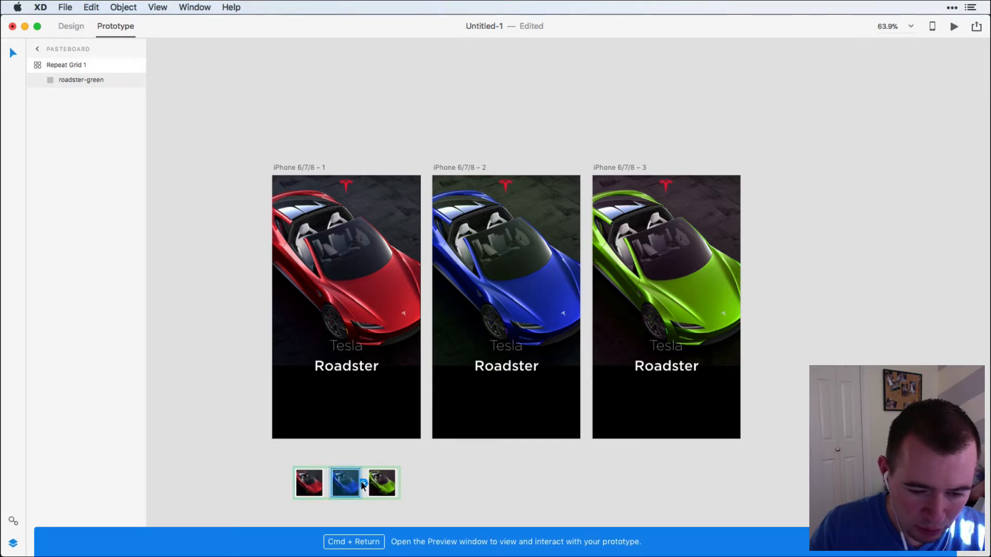
pyautogui.moveTo(363, 485); pyautogui.dragTo(504, 302)
pyautogui.click(383, 483)
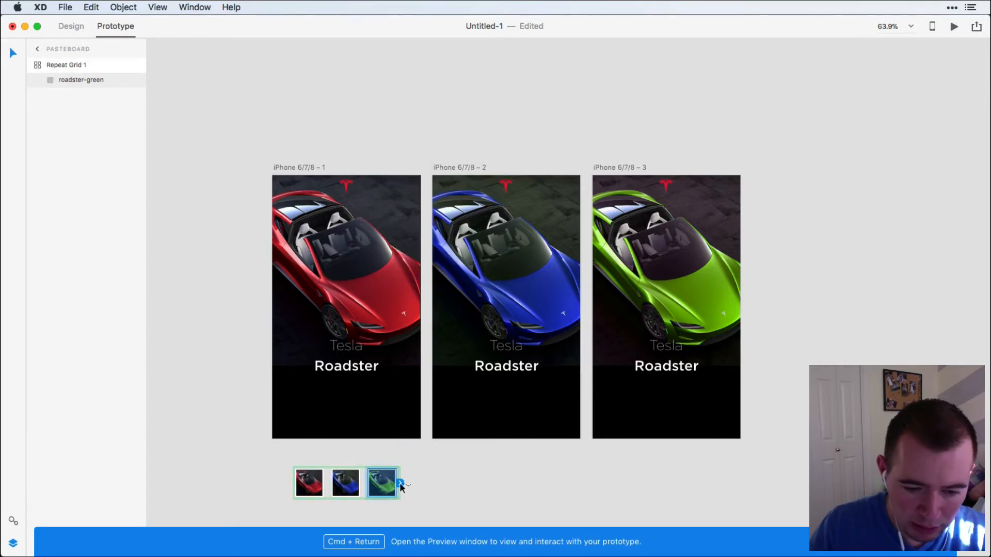
pyautogui.moveTo(401, 488); pyautogui.dragTo(630, 300)
pyautogui.click(489, 491)
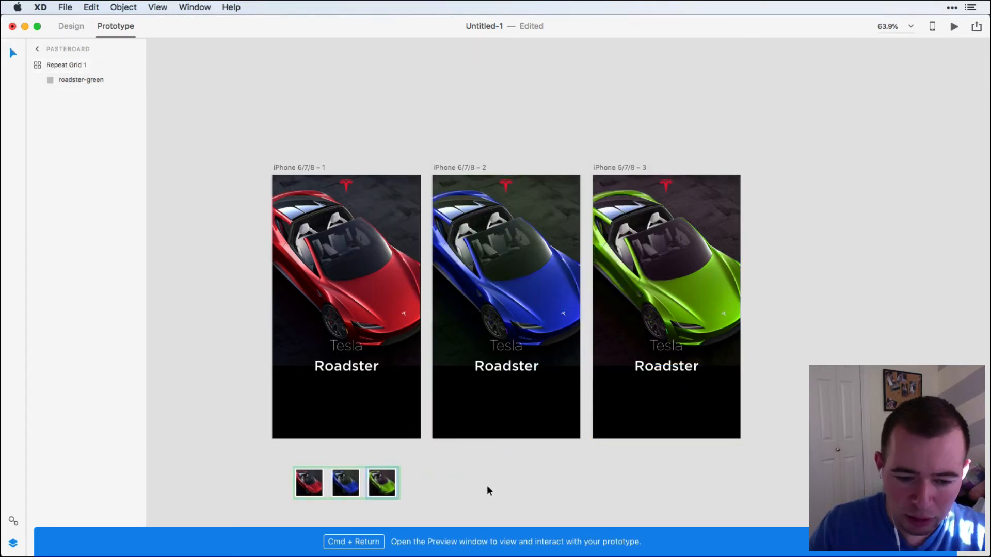
pyautogui.click(489, 491)
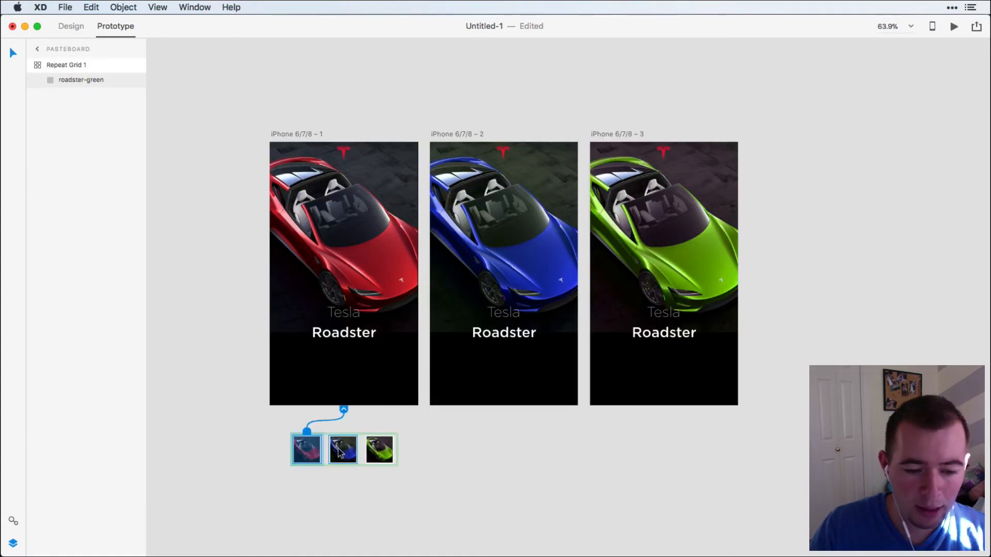
pyautogui.click(343, 452)
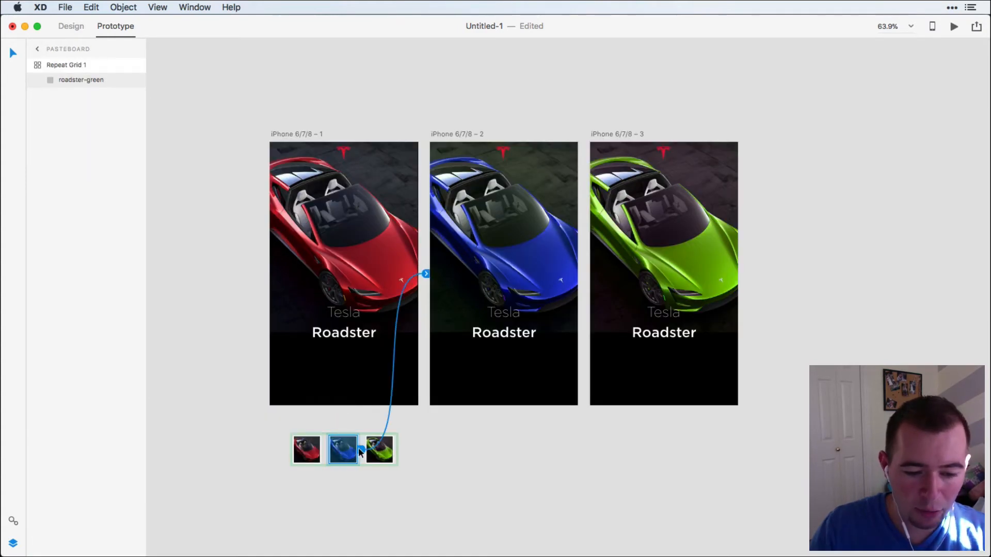
pyautogui.click(379, 451)
pyautogui.click(497, 463)
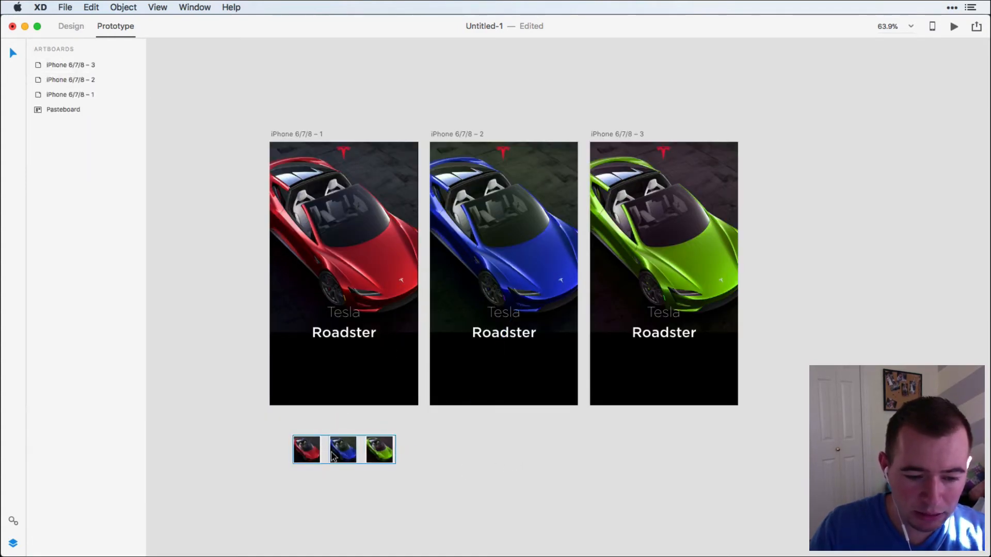
# Duplicate the linked thumbnail grid for the other two artboards and place all three grids beneath the Roadster titles.
pyautogui.click(363, 452)
pyautogui.press('alt')
pyautogui.moveTo(361, 452); pyautogui.dragTo(661, 456)
pyautogui.moveTo(785, 492); pyautogui.dragTo(302, 371)
pyautogui.click(347, 441)
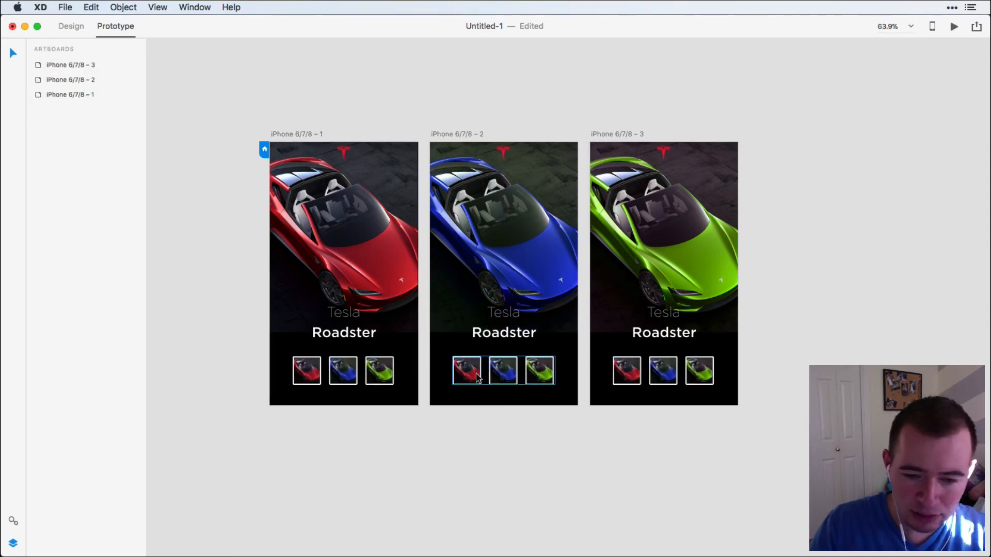
# Inspect the prototype links of the thumbnail grids on all three artboards, including the red thumbnail on iPhone 6/7/8 – 1.
pyautogui.click(498, 376)
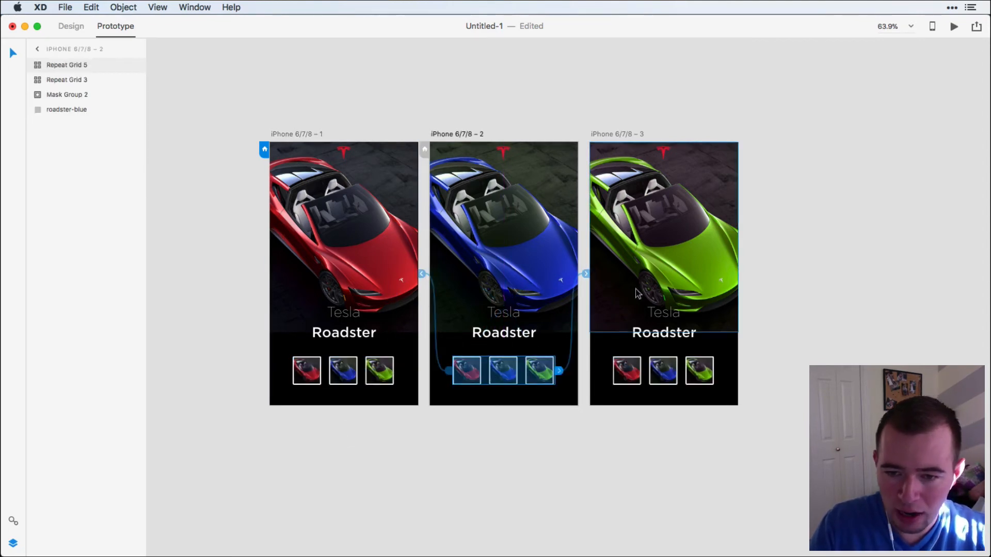
pyautogui.click(650, 381)
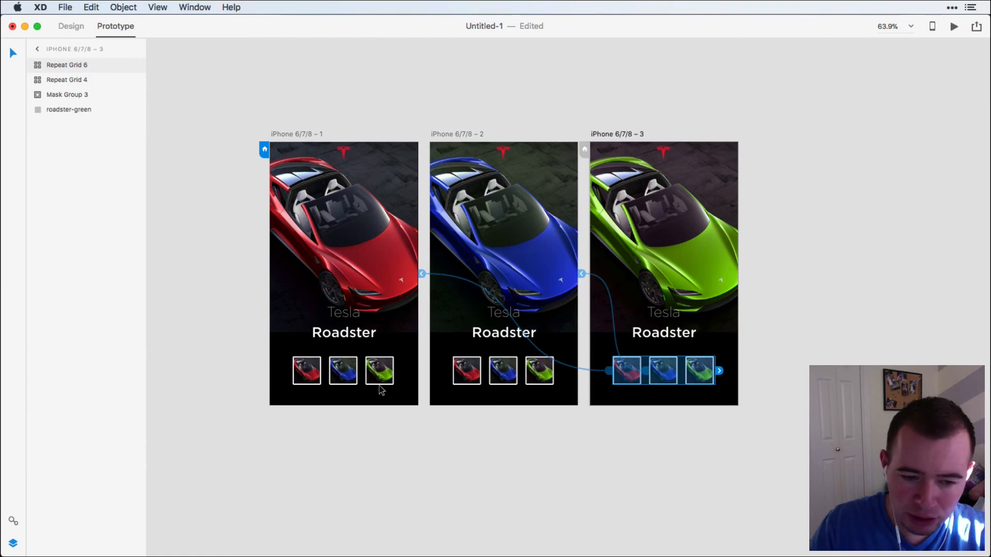
pyautogui.click(308, 368)
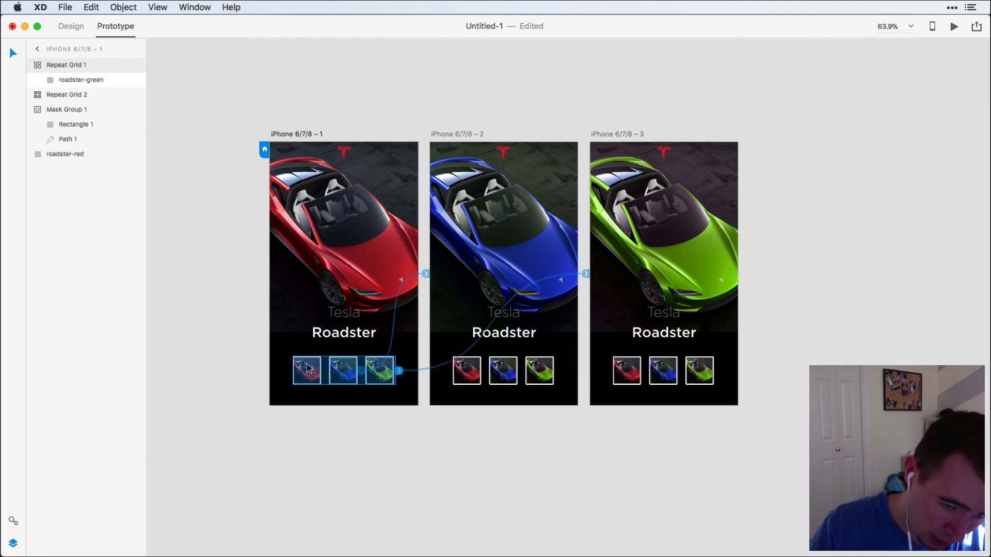
pyautogui.doubleClick(312, 376)
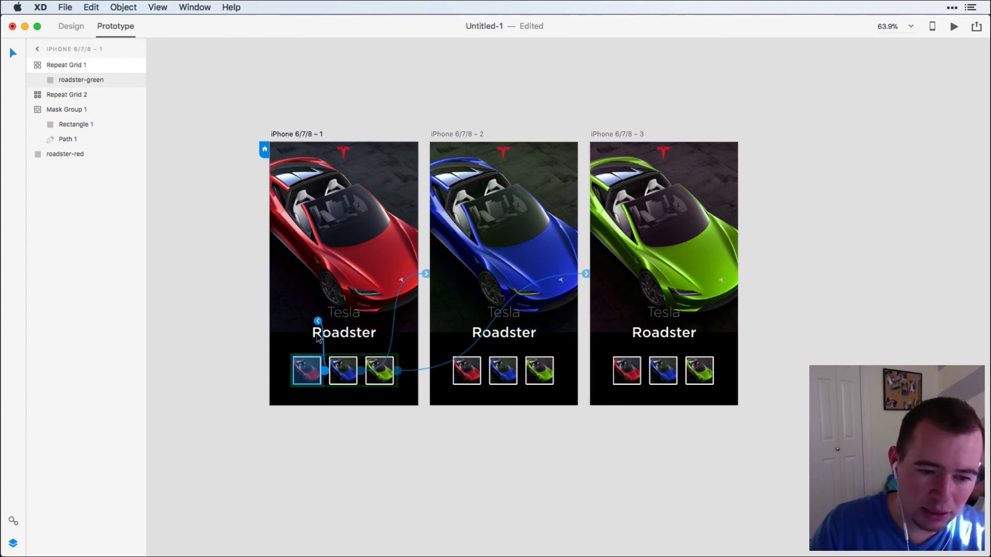
pyautogui.click(319, 447)
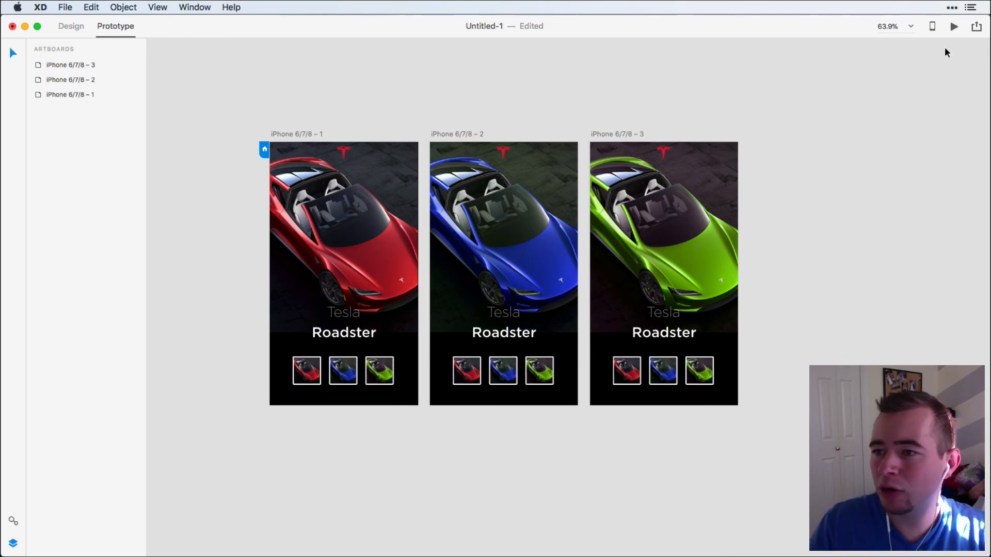
# Preview the prototype and test the red, blue and green thumbnails repeatedly to check the transitions between car colors.
pyautogui.click(954, 27)
pyautogui.click(364, 445)
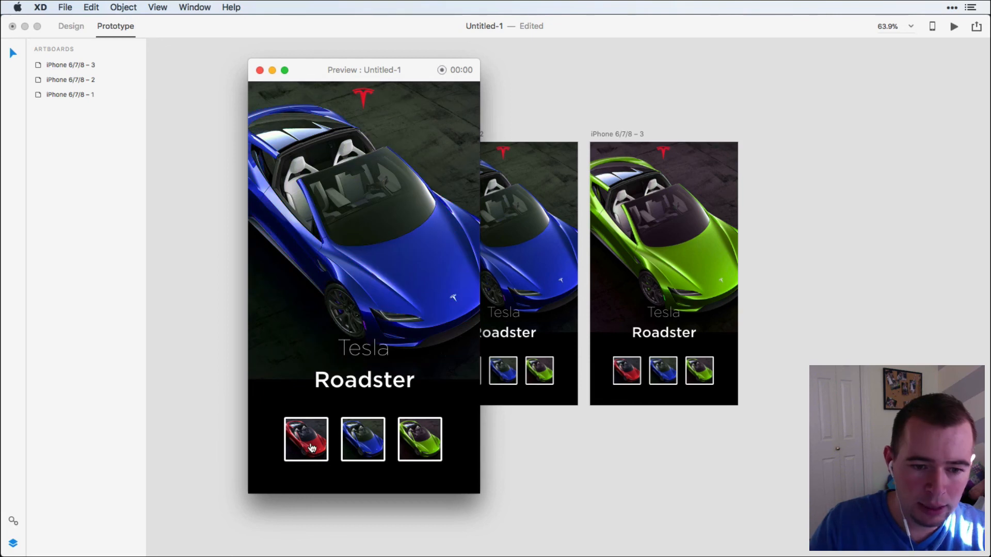
pyautogui.click(311, 445)
pyautogui.click(355, 448)
pyautogui.click(419, 447)
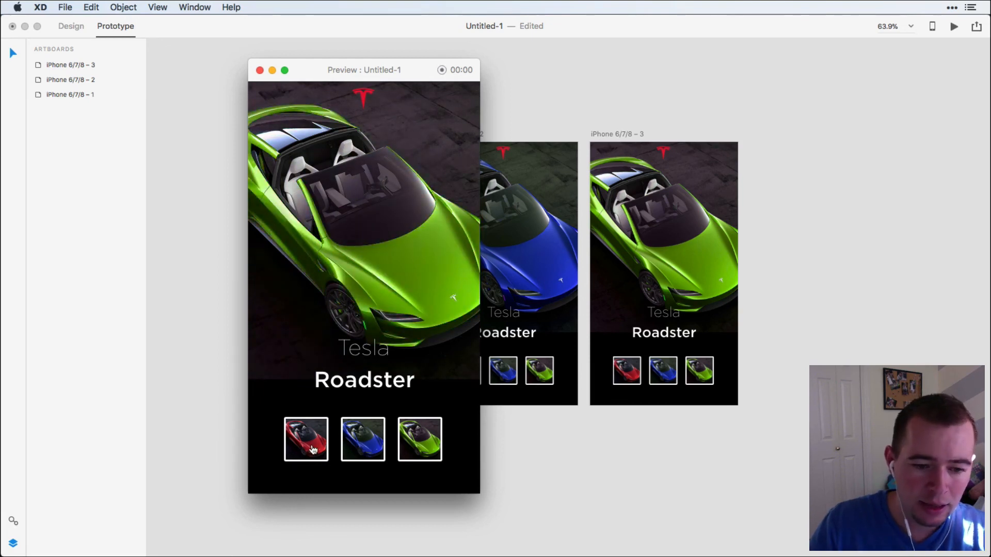
pyautogui.click(313, 449)
pyautogui.click(363, 442)
pyautogui.click(419, 441)
pyautogui.click(317, 443)
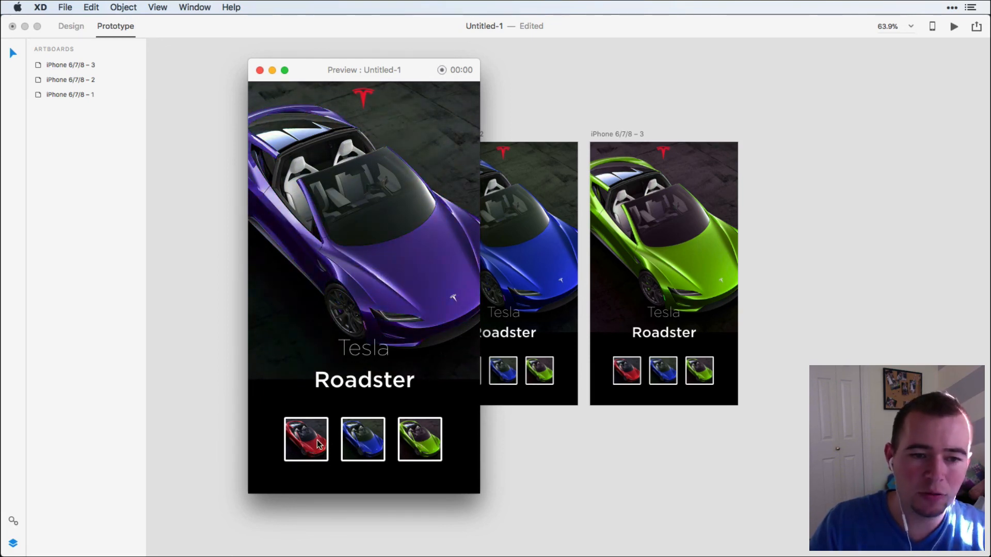
pyautogui.click(363, 441)
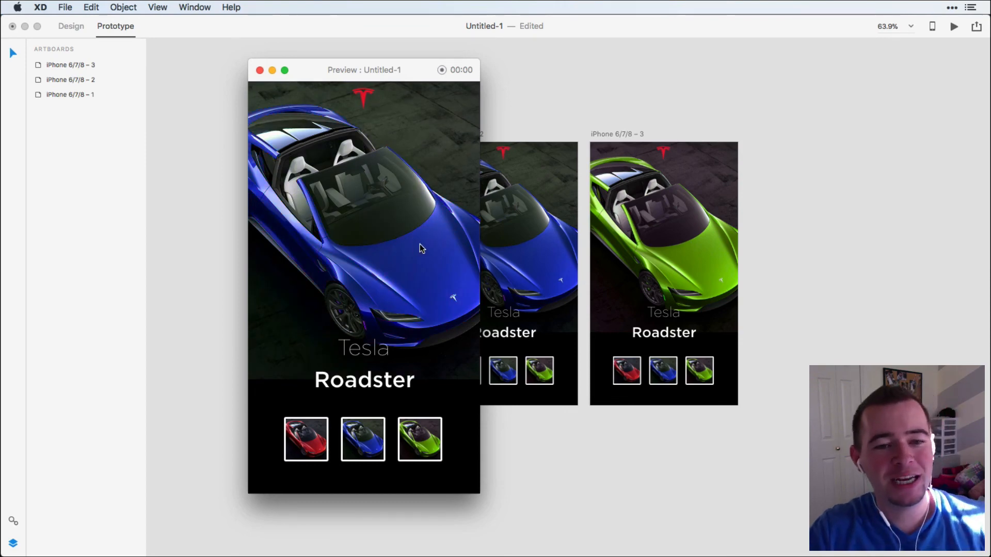